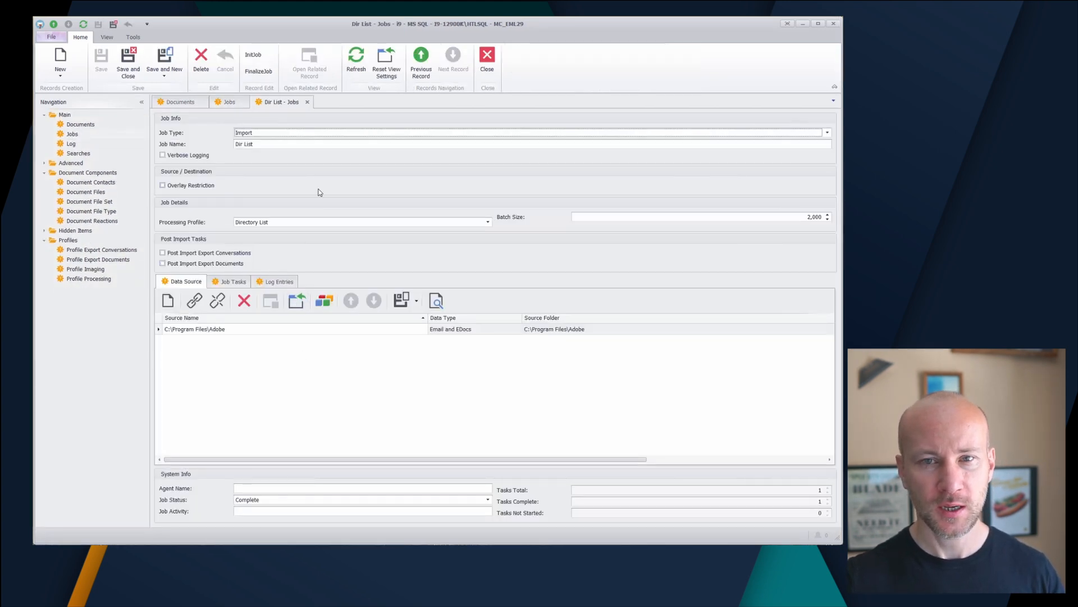
Close the Dir List job record and show the documents it imported
left_click(307, 102)
left_click(179, 103)
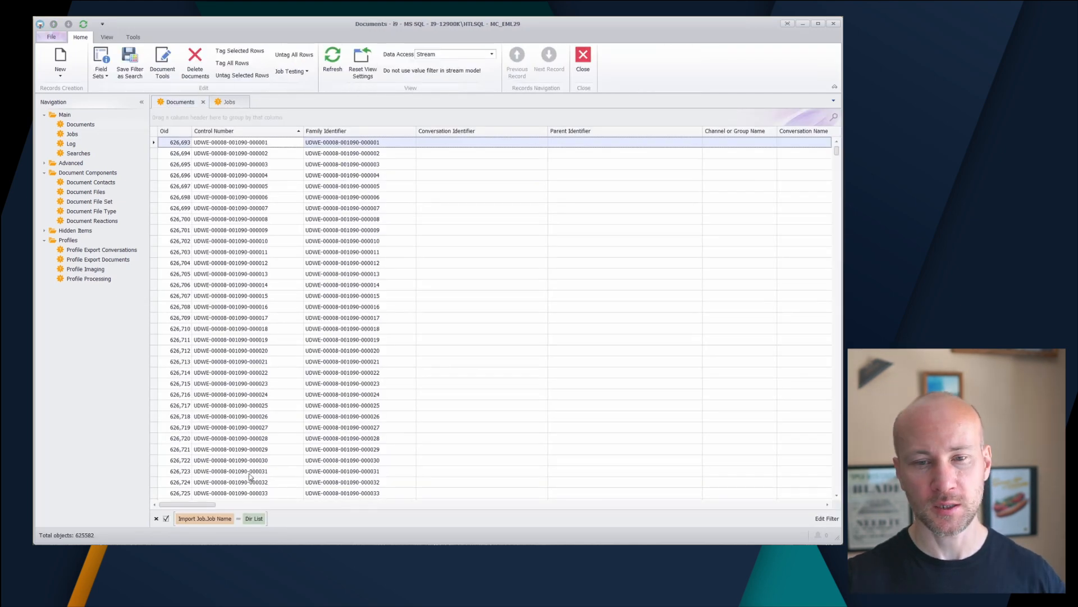
left_click_drag(205, 505, 118, 480)
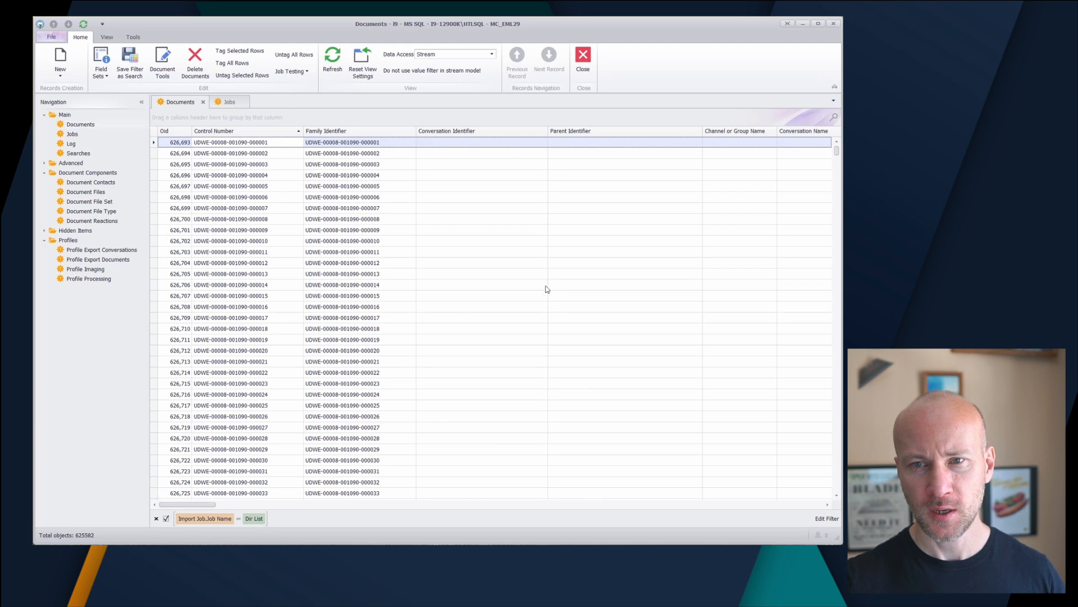
Switch the documents grid to the eDocs field set and check that Application Name is still empty
left_click(103, 76)
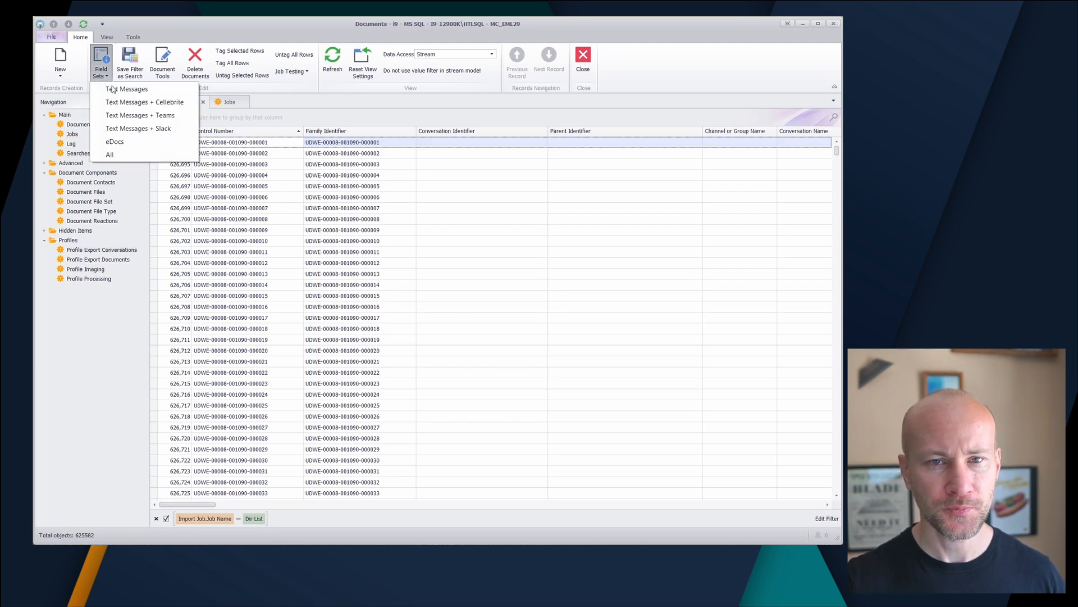
left_click(156, 145)
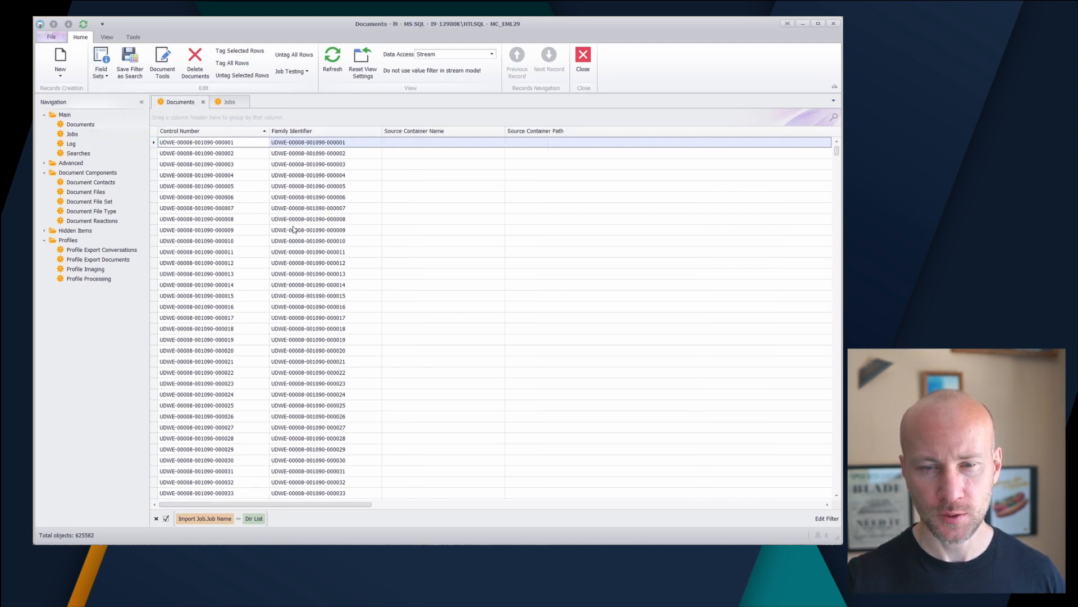
left_click_drag(361, 505, 873, 554)
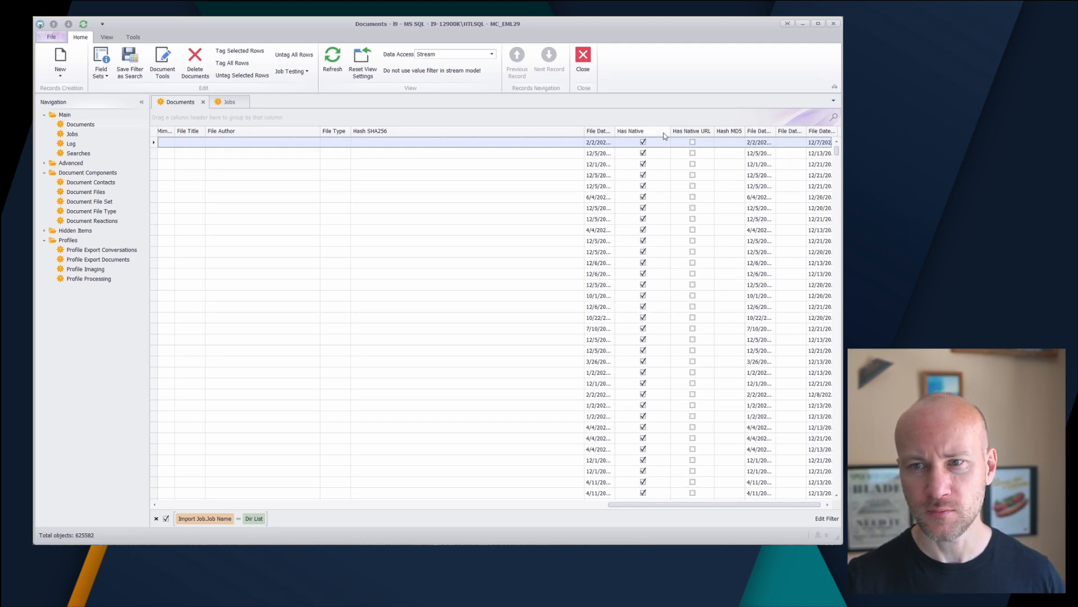
left_click_drag(650, 508, 450, 508)
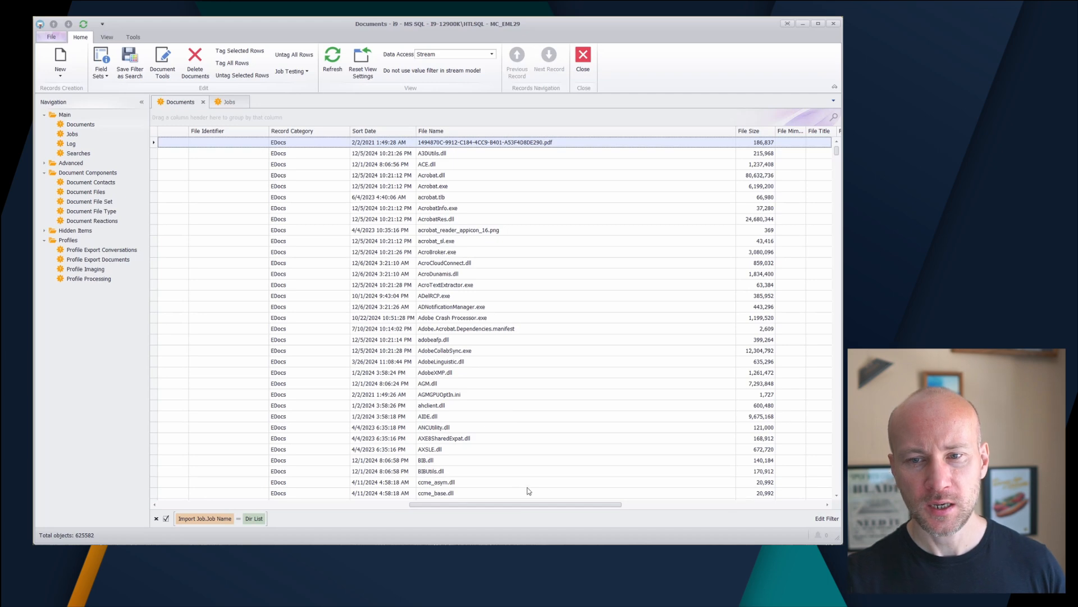
left_click_drag(532, 504, 281, 508)
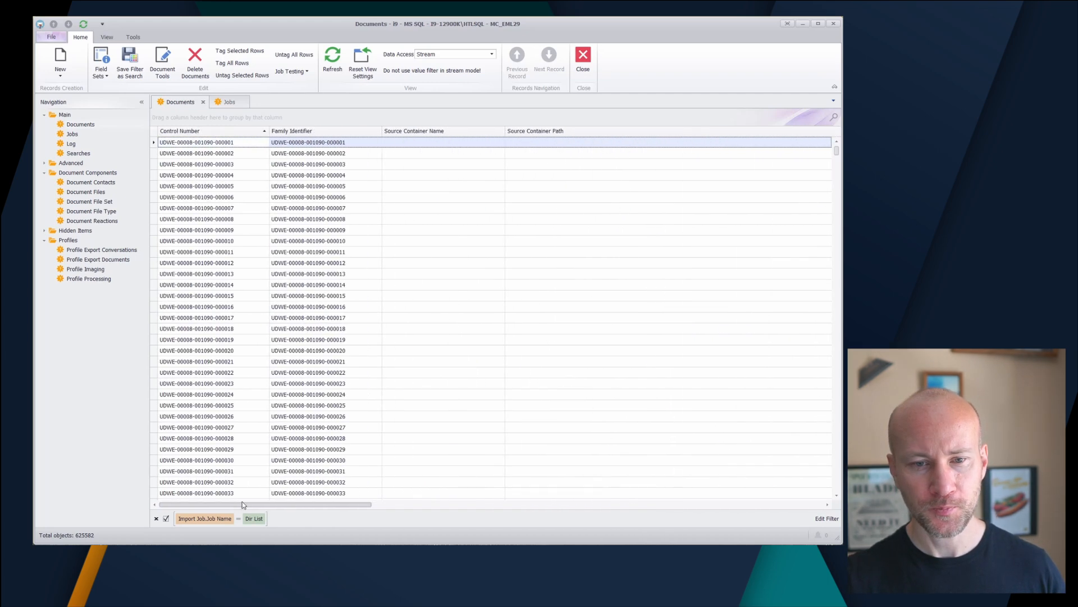
left_click(259, 332)
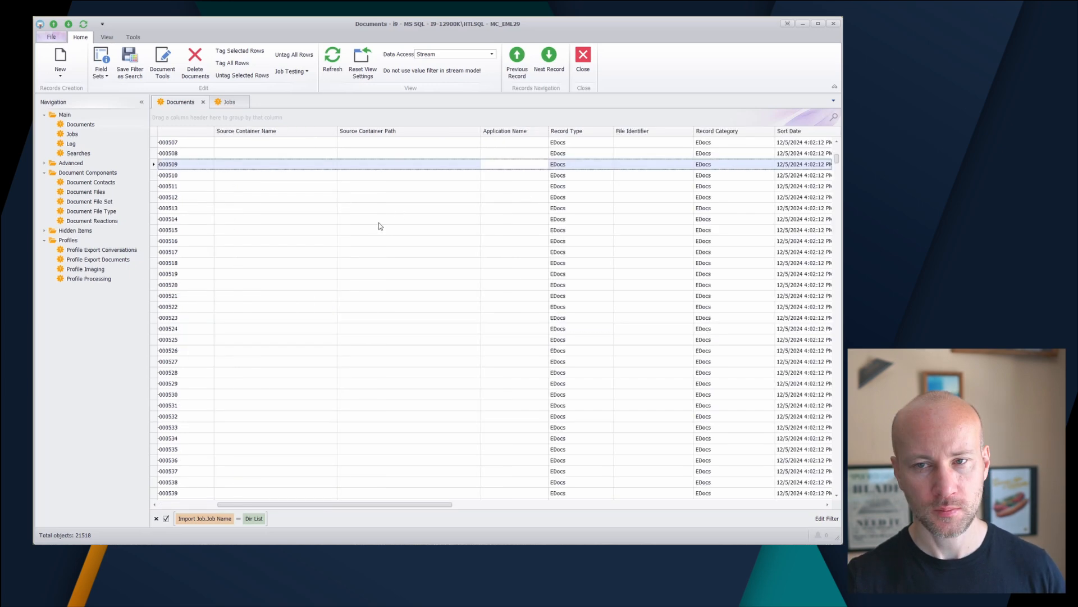
left_click(224, 104)
Create a new Transform Mass Update job named 'Update Application'
left_click(60, 56)
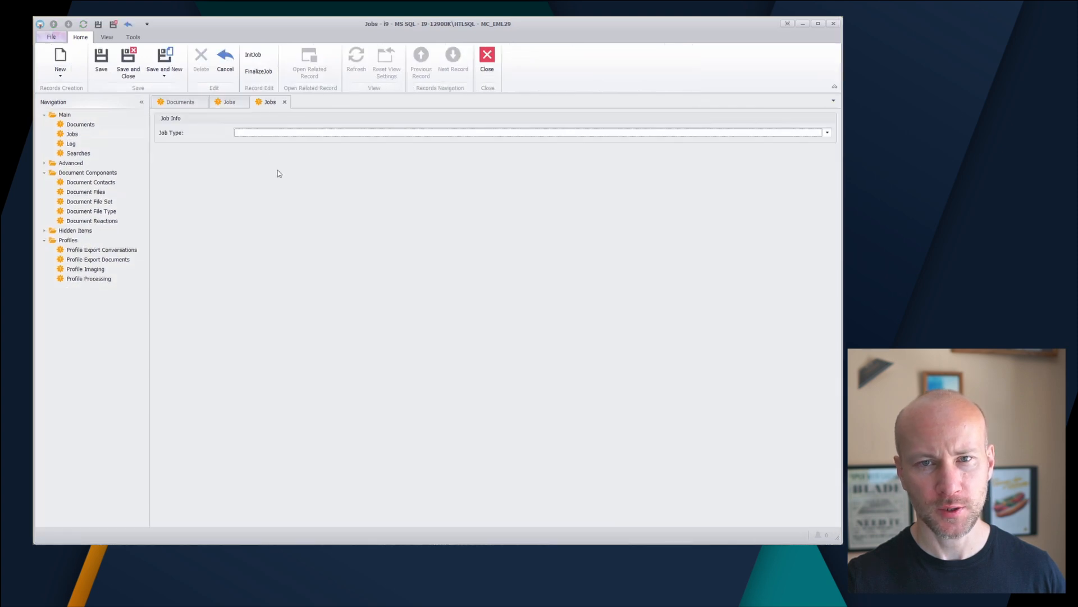
left_click(266, 134)
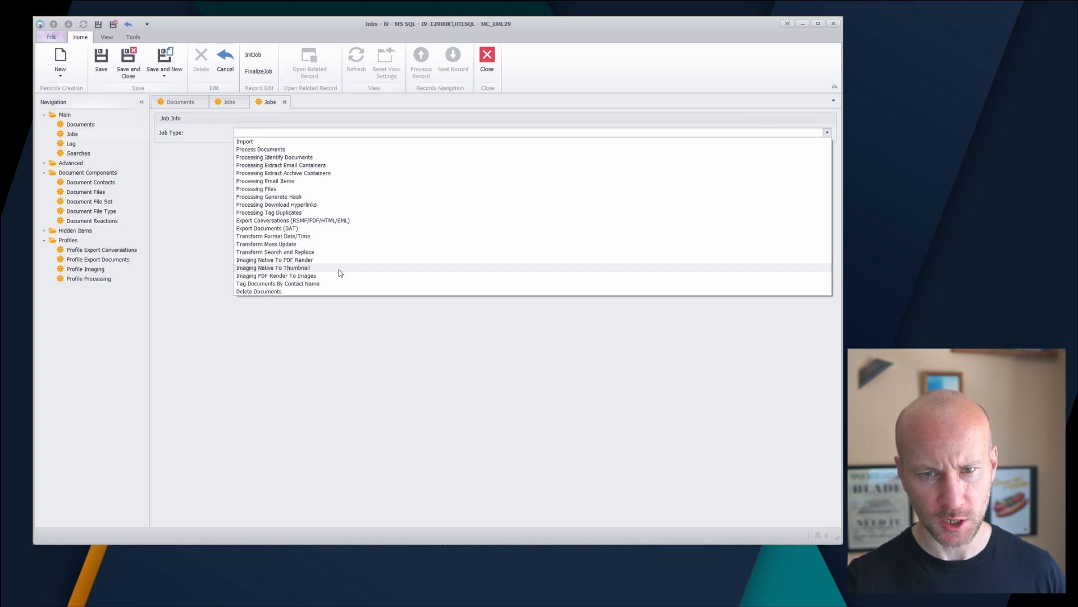
left_click(318, 244)
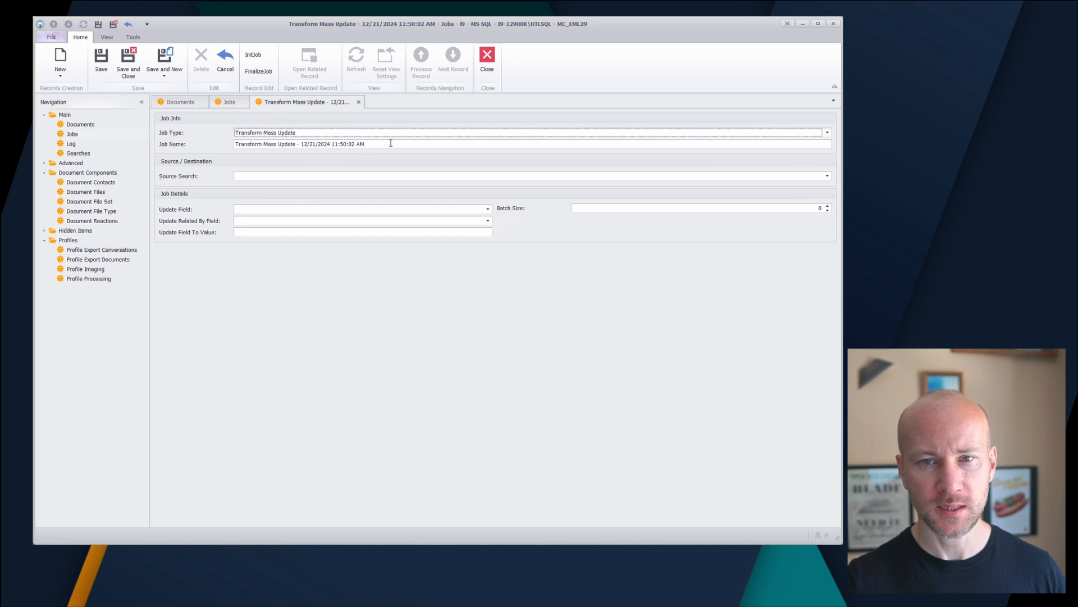
left_click_drag(391, 143, 157, 149)
type("Updatre")
key("BackSpace")
key("BackSpace")
type("e")
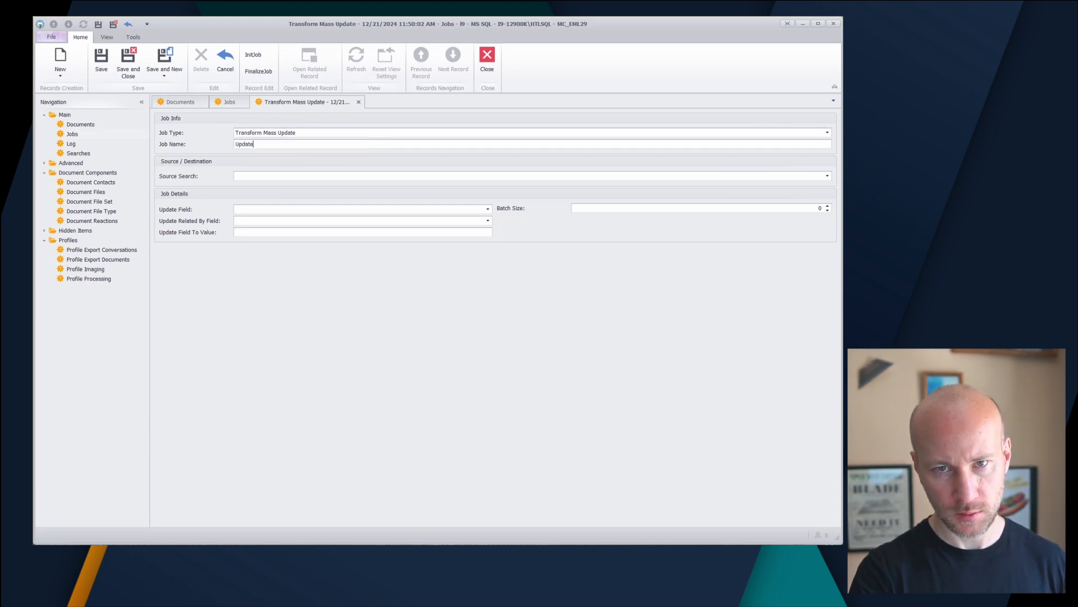
type(" Application")
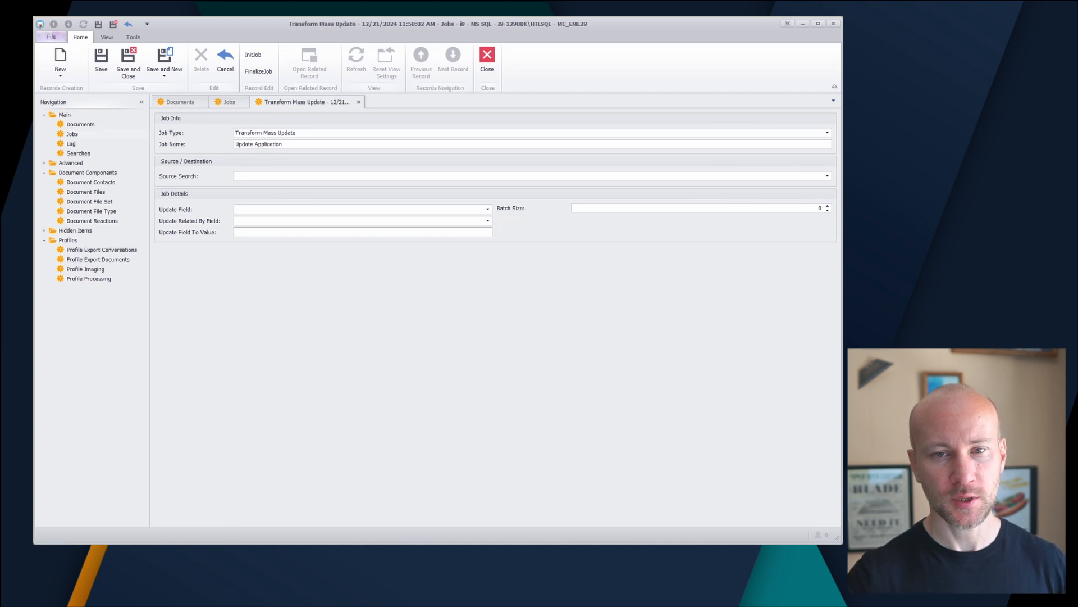
Use the Dir List search as the source and ApplicationName as the field to update
left_click(250, 176)
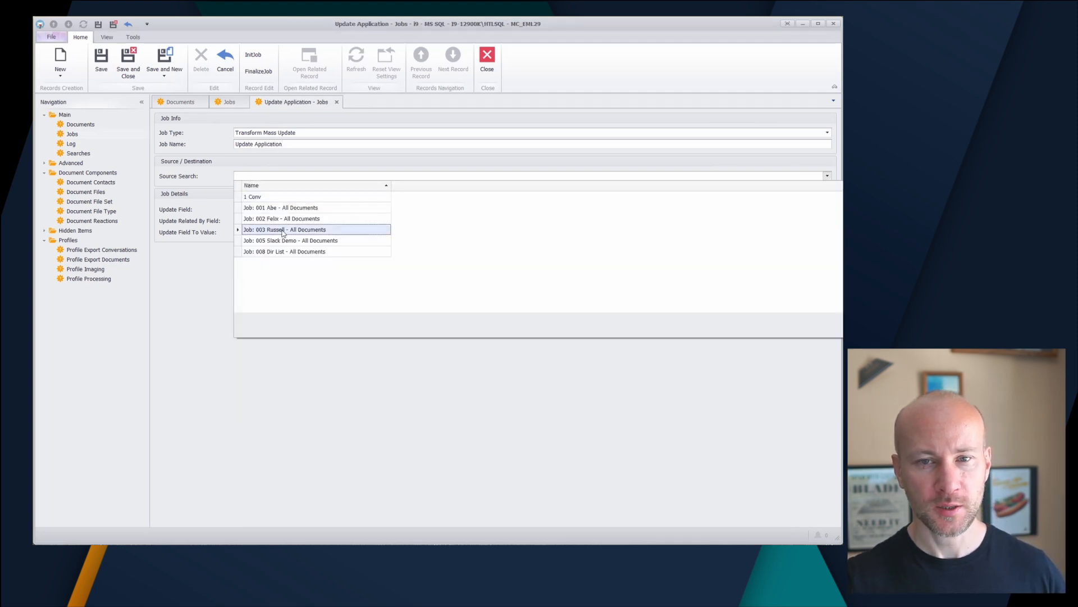
left_click(277, 253)
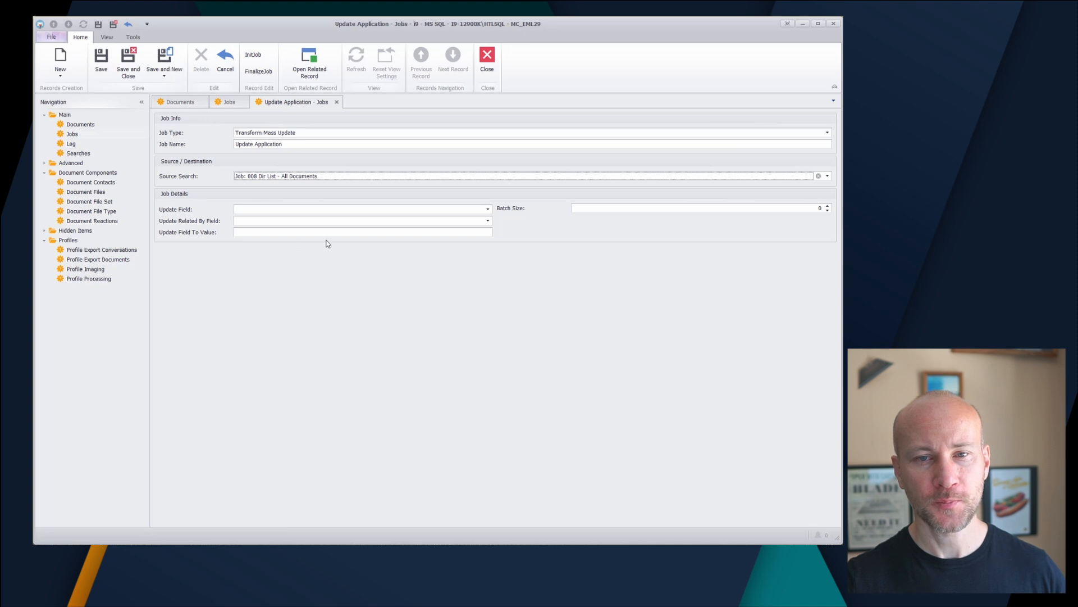
left_click(488, 209)
type("ationName")
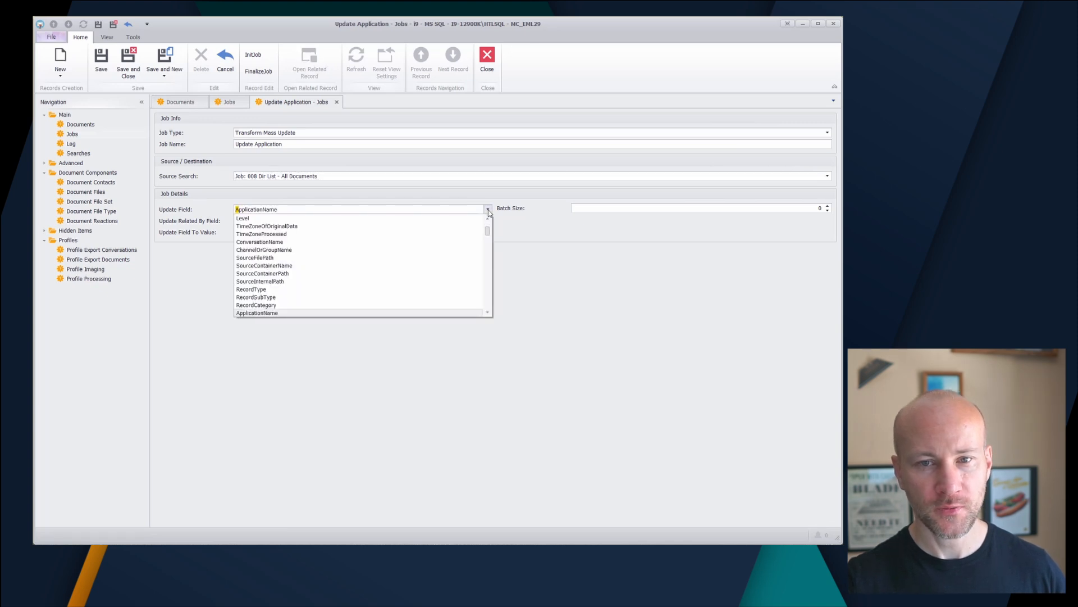
left_click(275, 313)
left_click(248, 221)
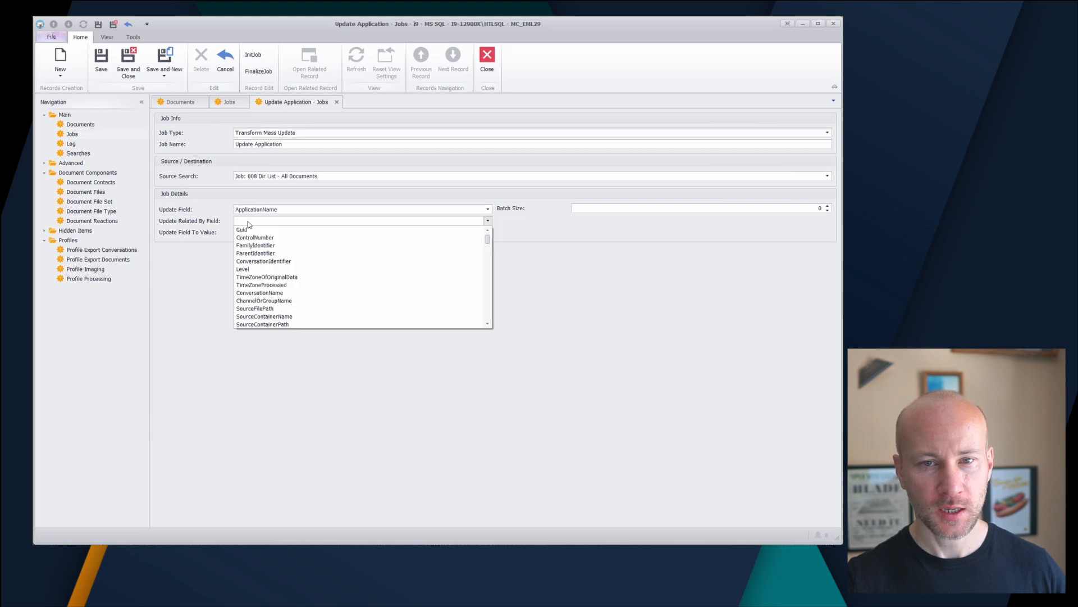
left_click(248, 223)
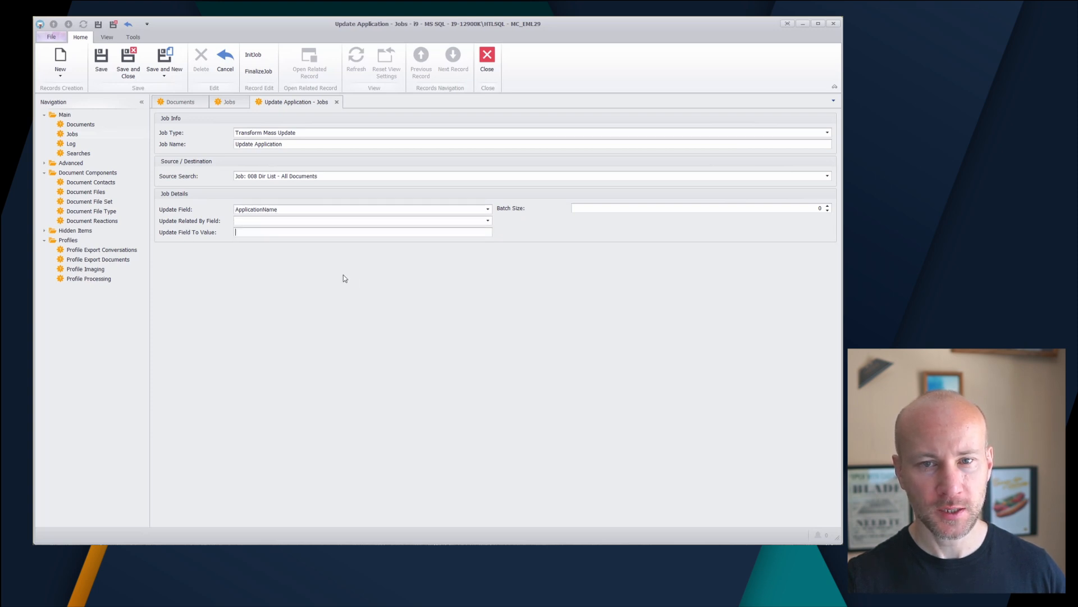
Set the update value to 'Demo App' and the batch size to 2,000
type("Demo App")
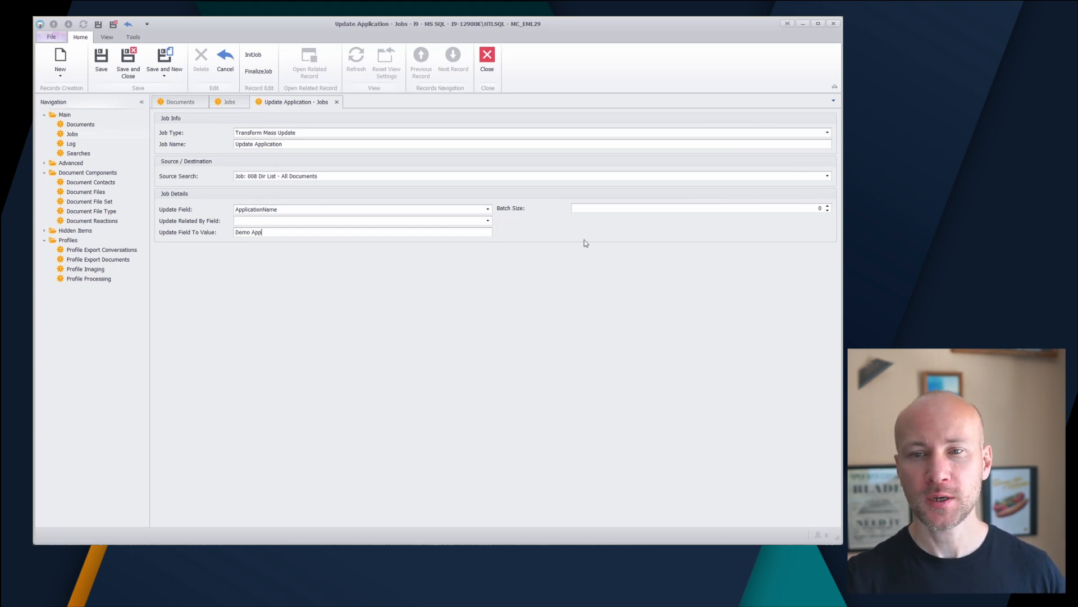
left_click(805, 208)
type("2")
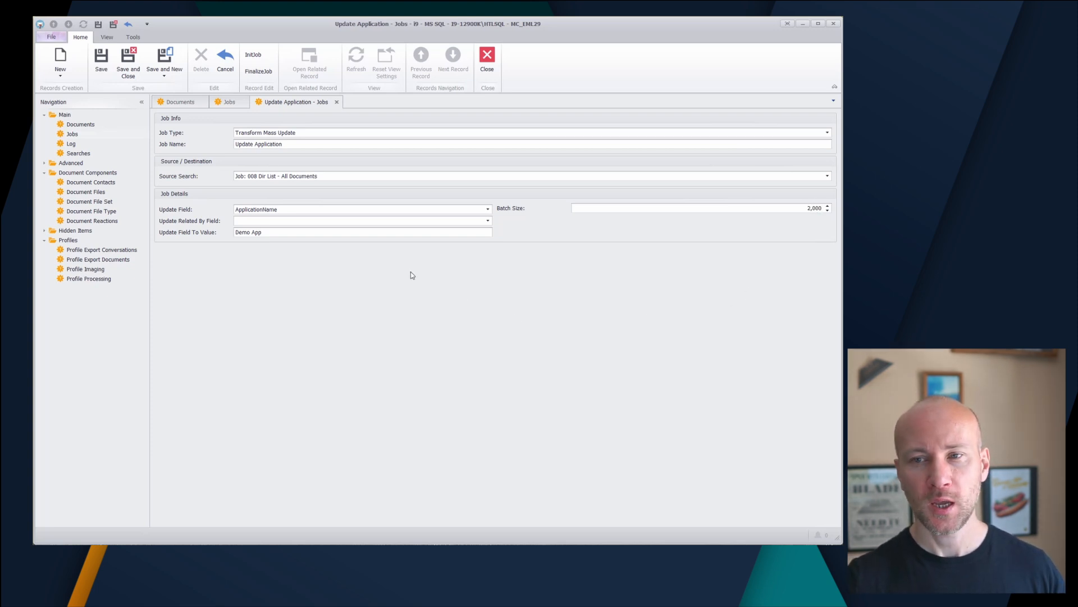
left_click(179, 101)
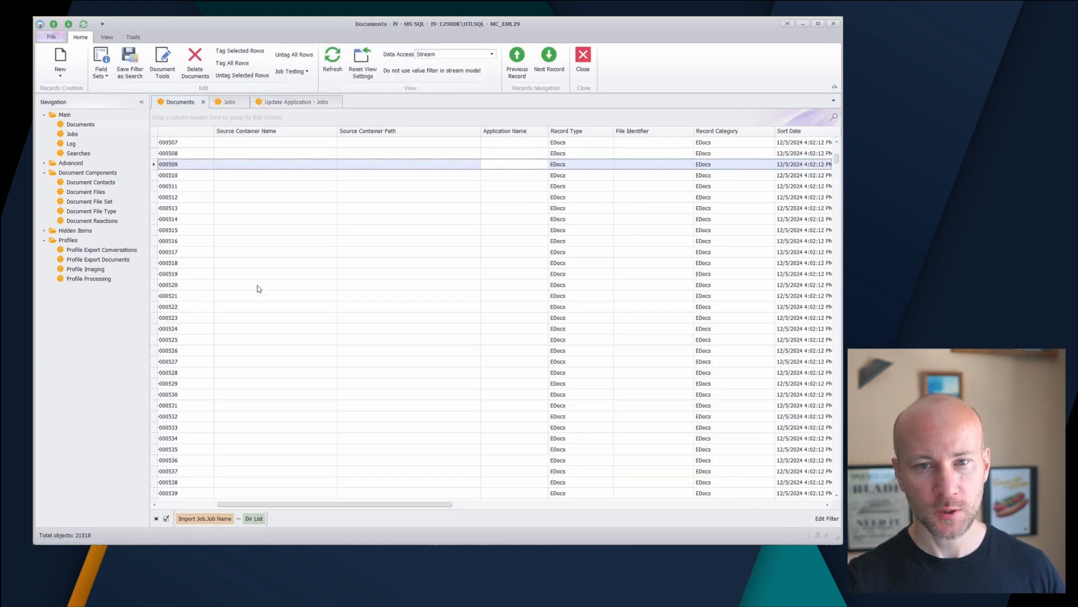
Return to the unsaved Update Application job form from the Documents tab
left_click(312, 104)
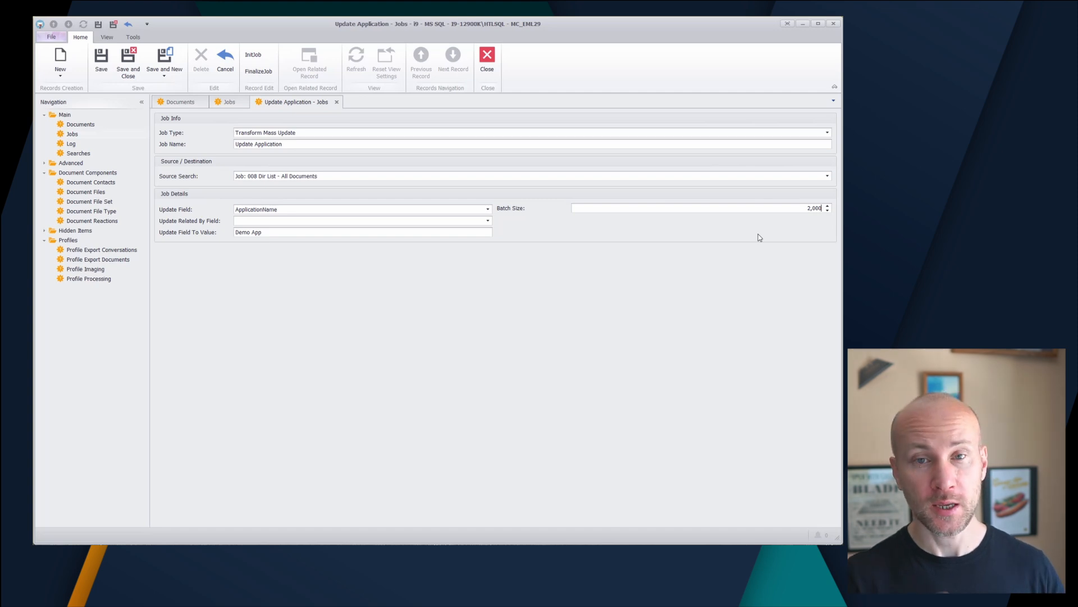
Save the Update Application job and run it with 4 threads
left_click(337, 102)
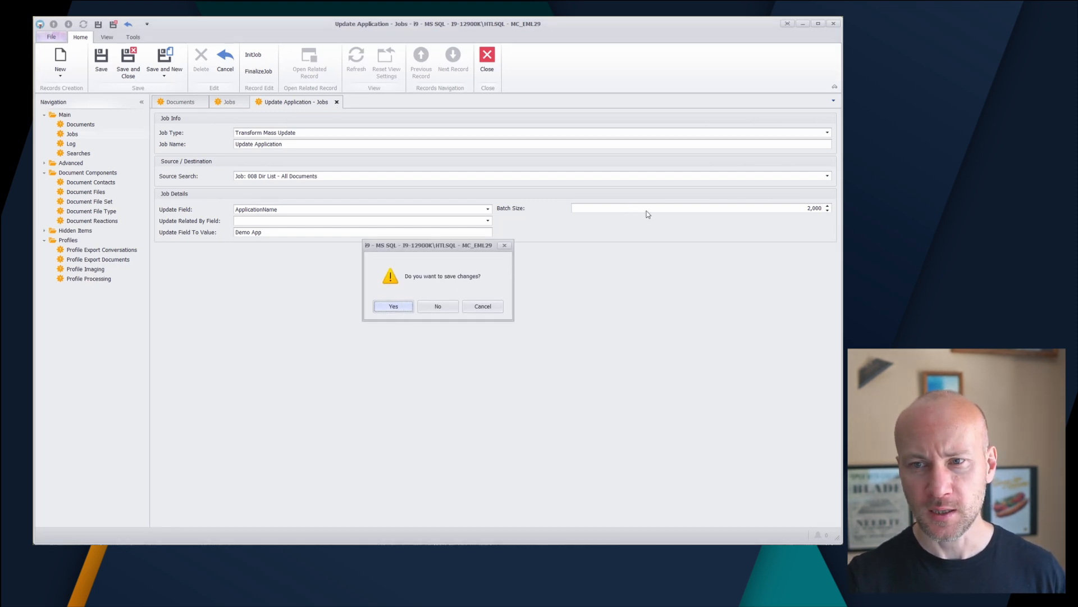
left_click(407, 309)
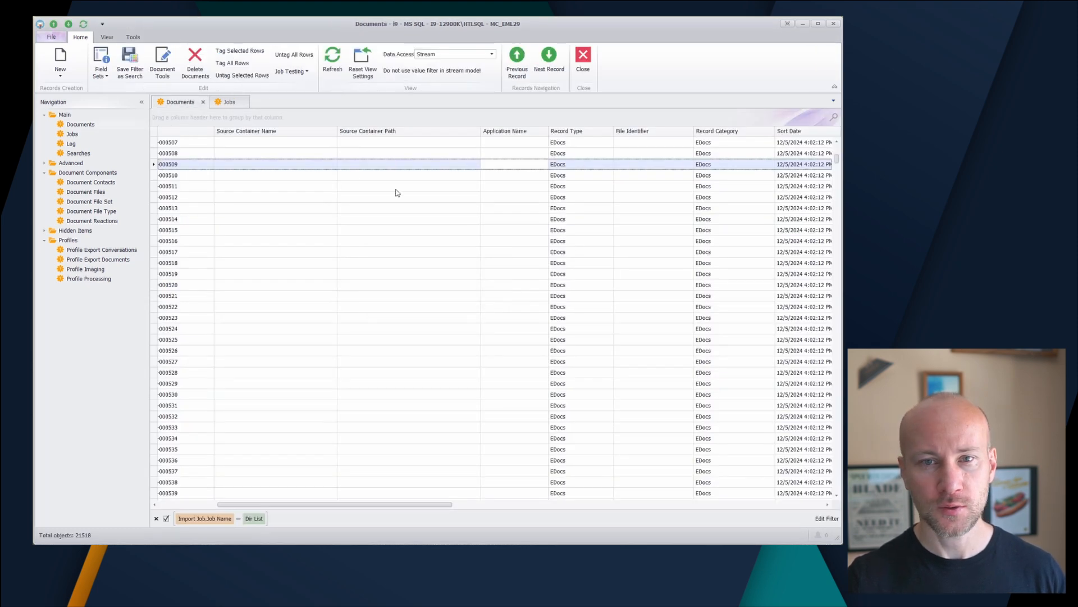
left_click(229, 103)
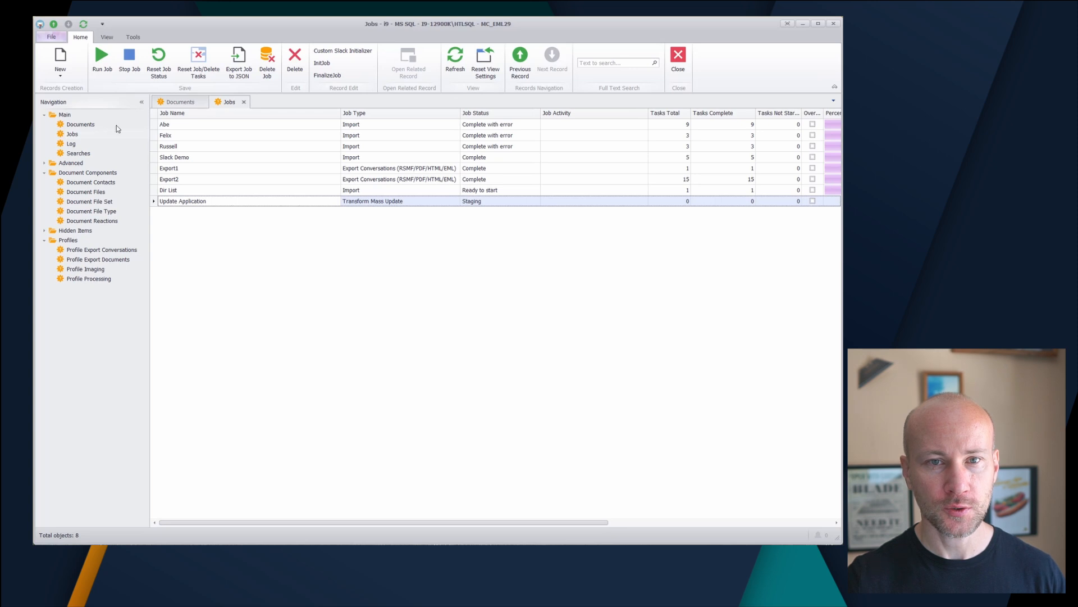
left_click(107, 71)
type("4")
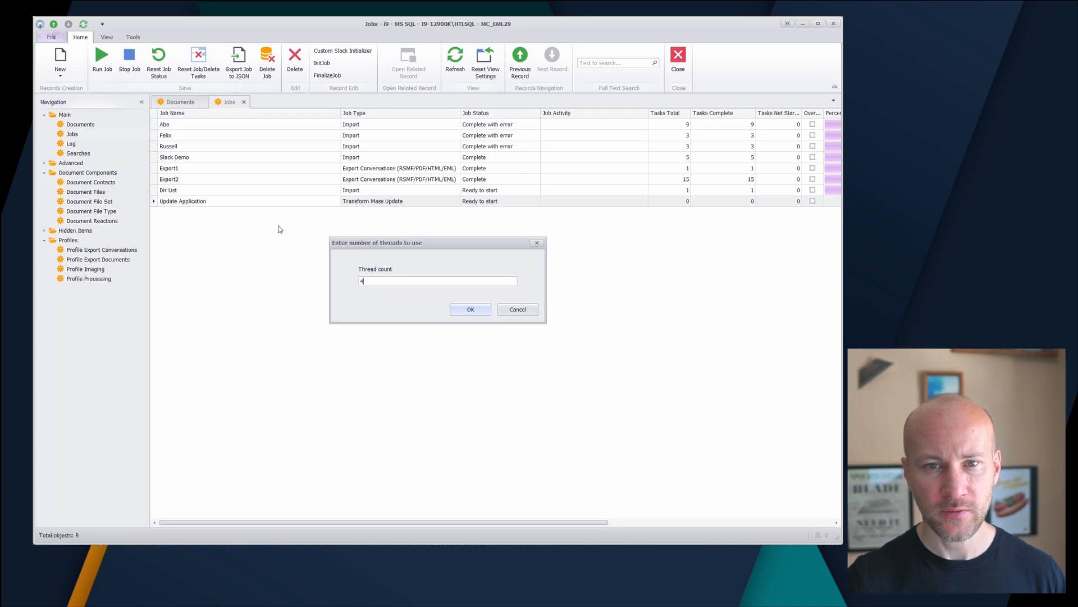
left_click(471, 310)
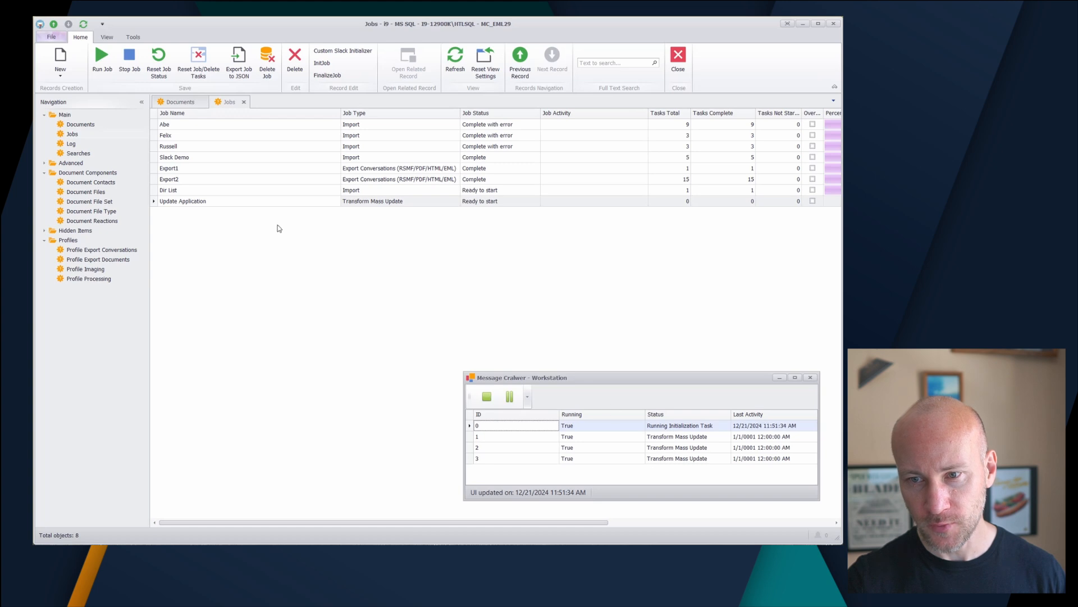
left_click(229, 203)
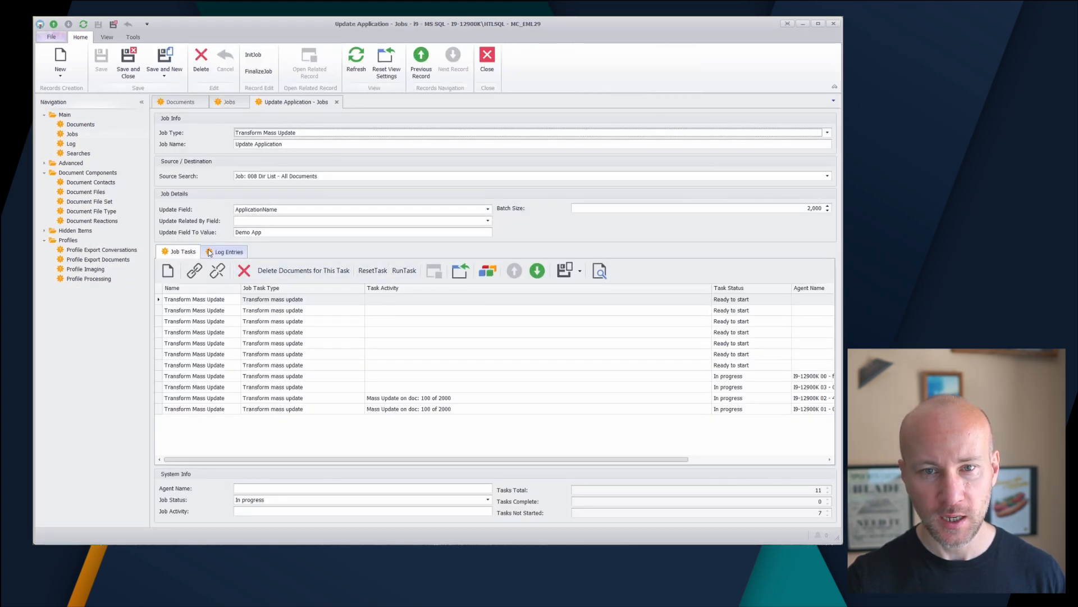
Check task progress, dismiss the job-finished notice, and reload so all 11 tasks read Complete
left_click(356, 62)
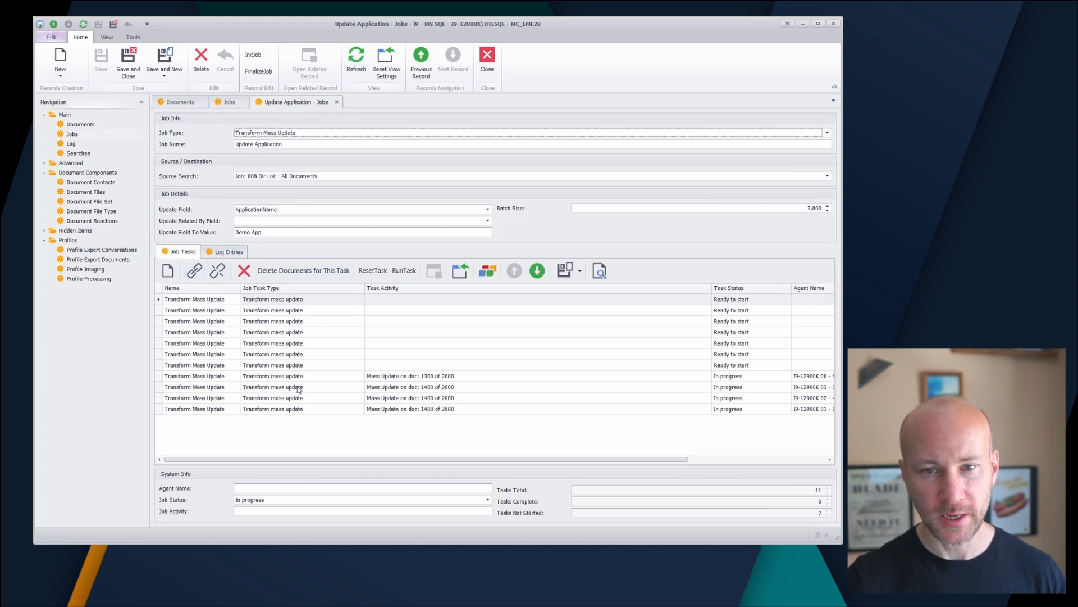
left_click(444, 409)
left_click(475, 398)
left_click(477, 388)
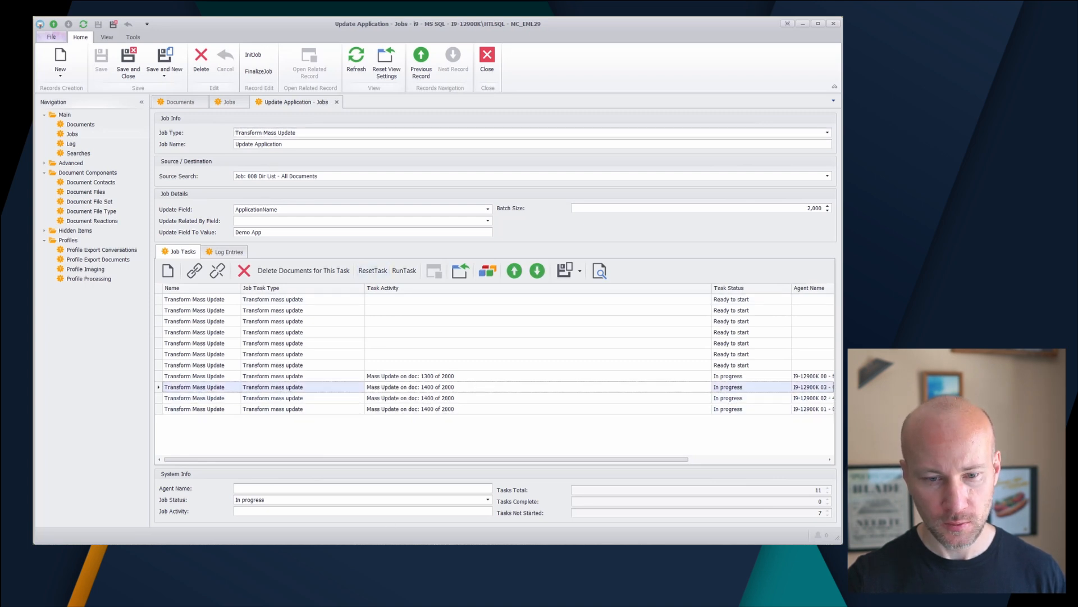
key("alt+Tab")
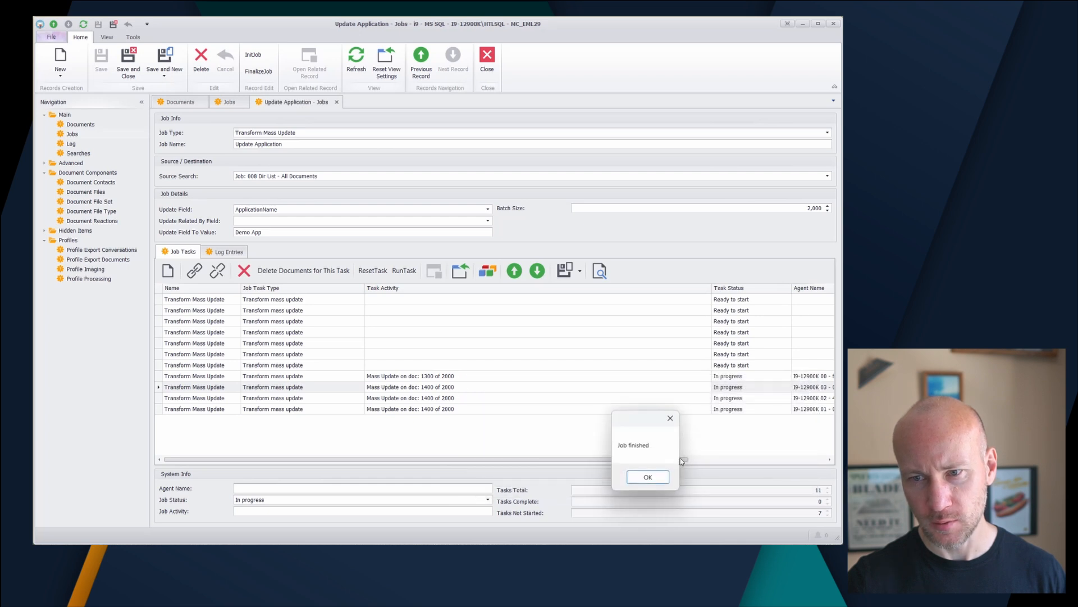
left_click(647, 477)
left_click(348, 57)
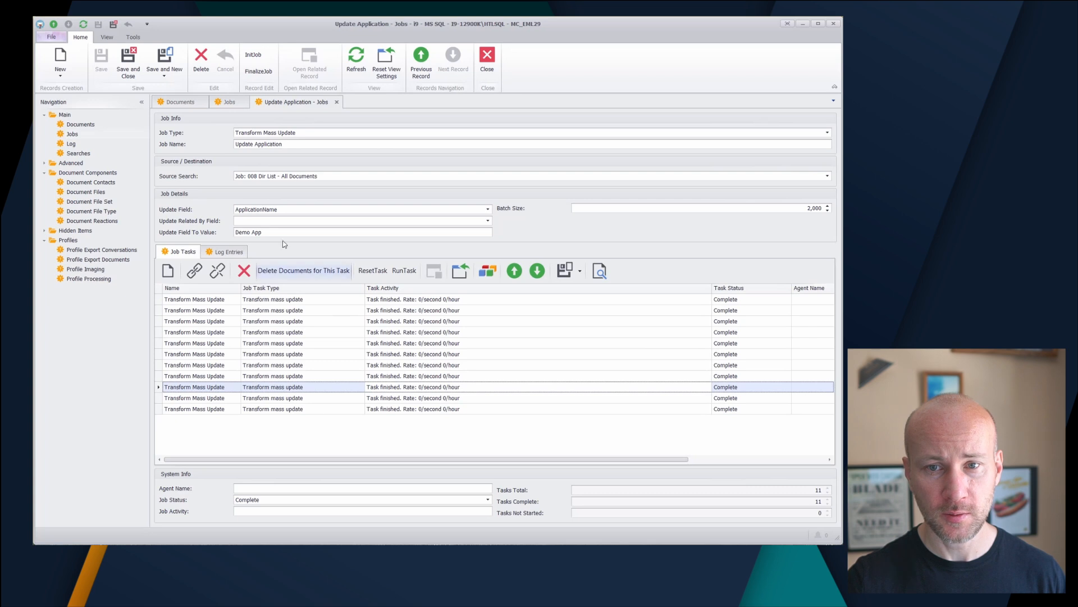
left_click(181, 102)
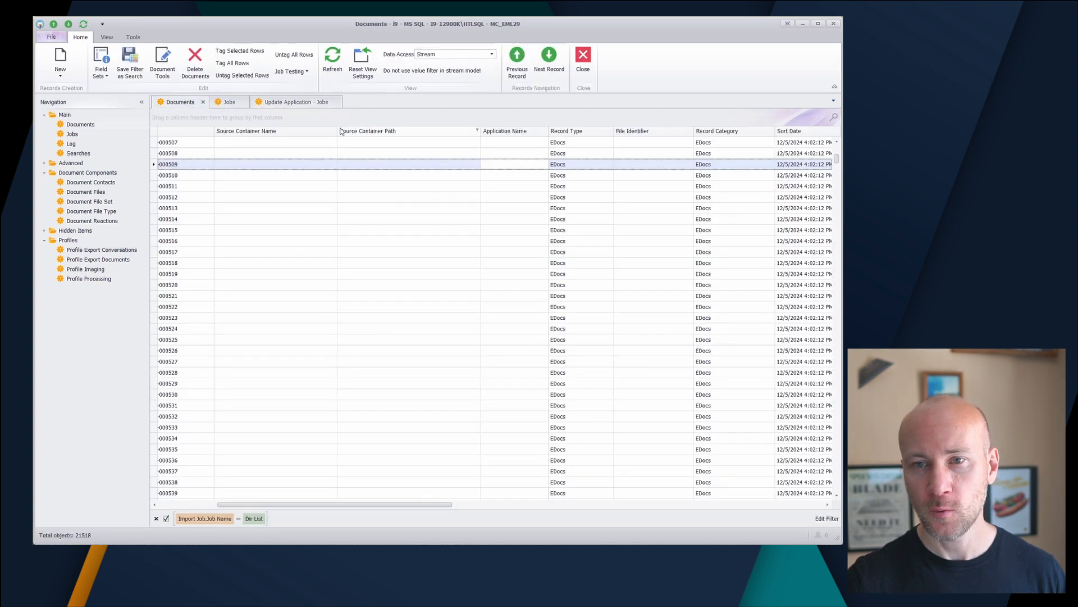
left_click(332, 58)
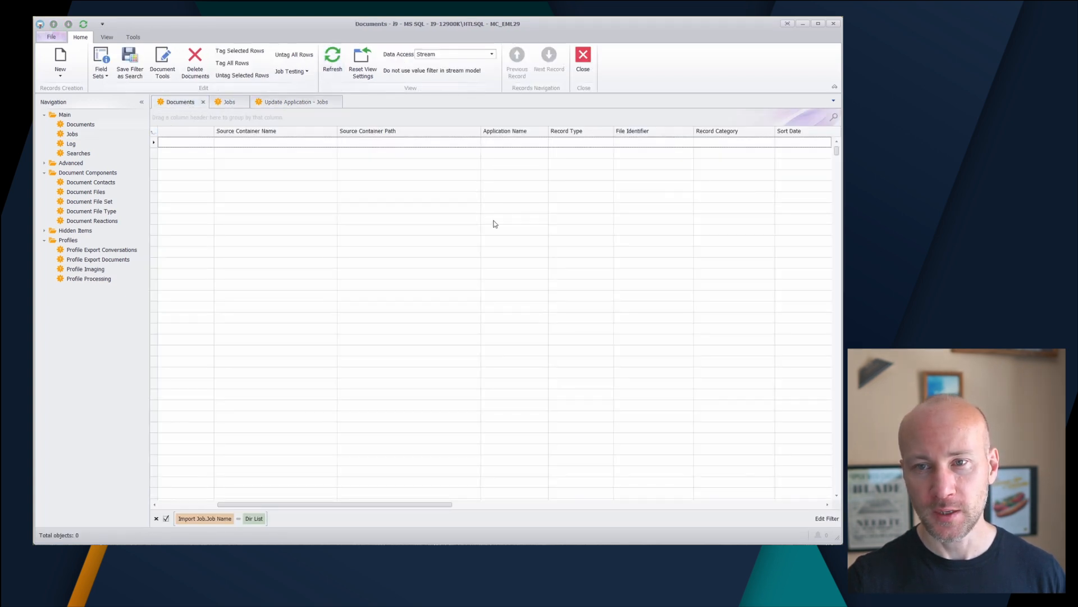
left_click(427, 168)
left_click(434, 155)
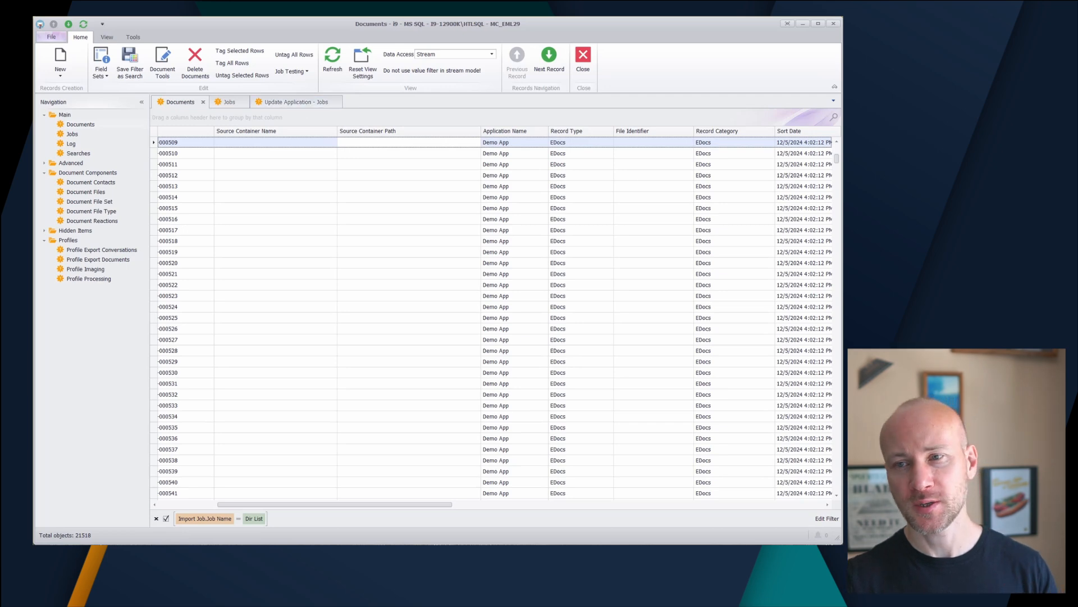
left_click_drag(840, 161, 837, 376)
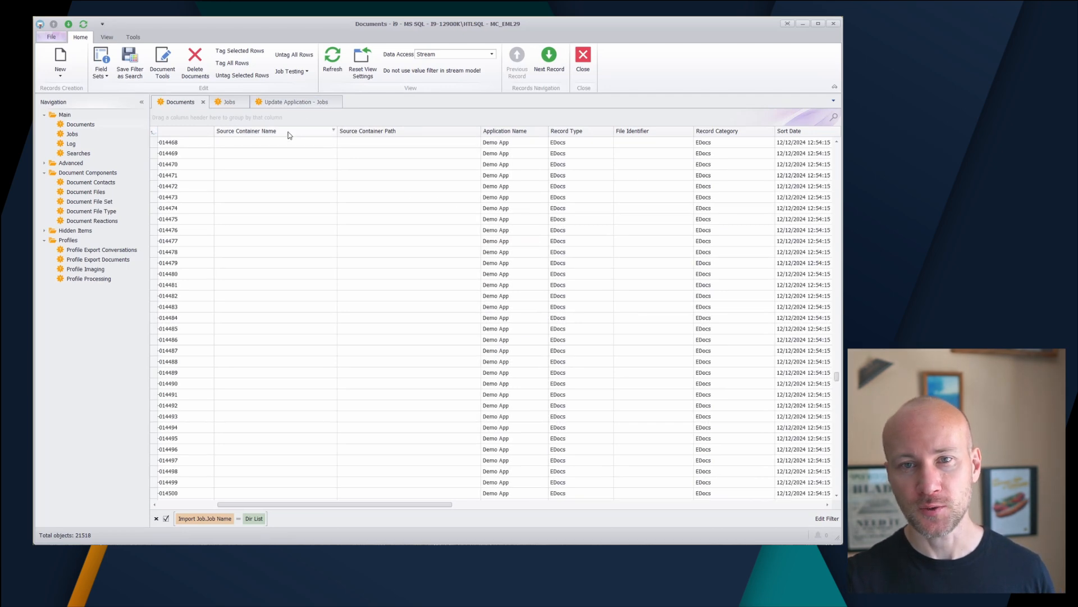
left_click(285, 102)
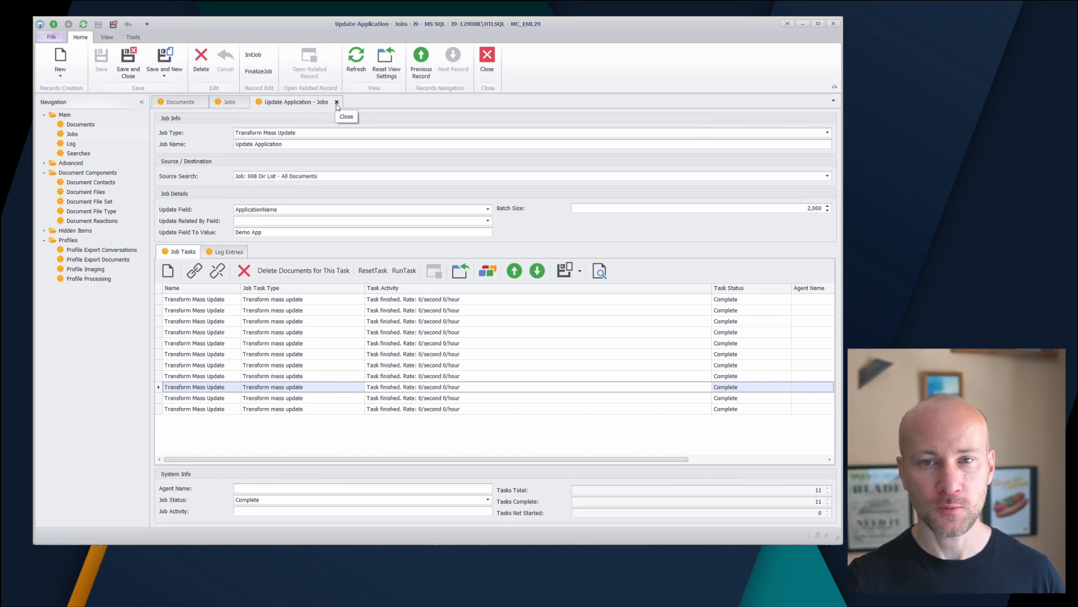
Reset the Update Application job, deleting its tasks, and reopen it for editing
left_click(336, 102)
left_click(214, 107)
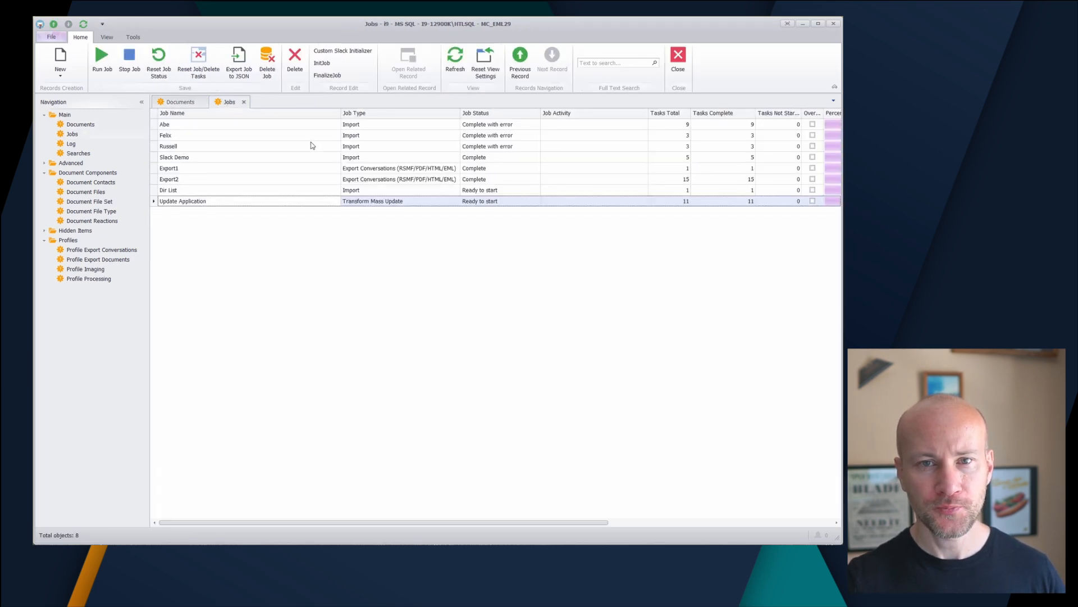
left_click(199, 74)
double_click(267, 204)
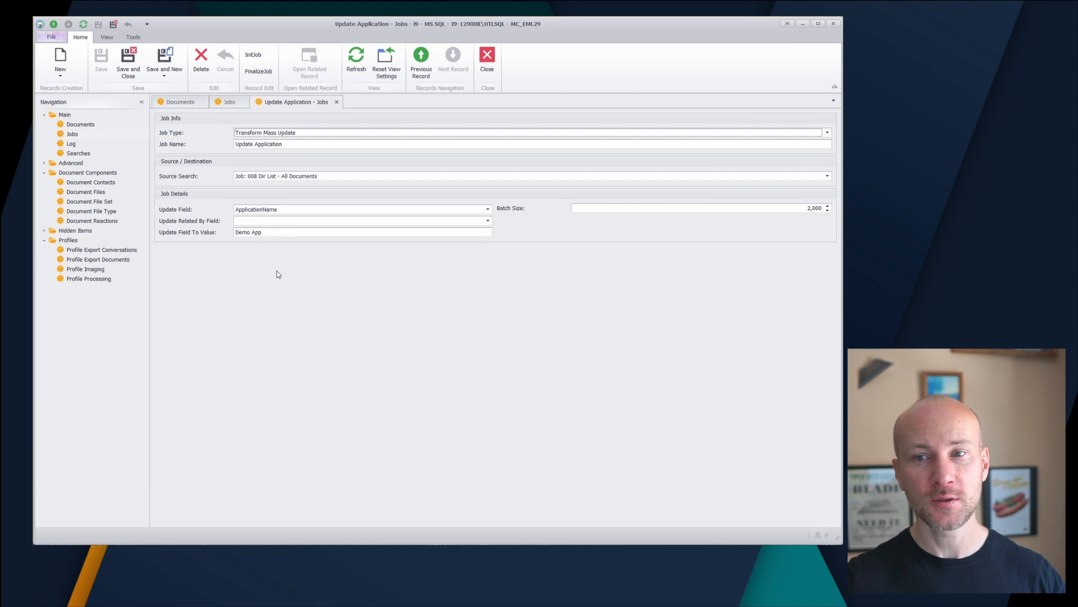
Change the Update Field To Value to 'Demo App2' and save the job
left_click(269, 232)
type("2")
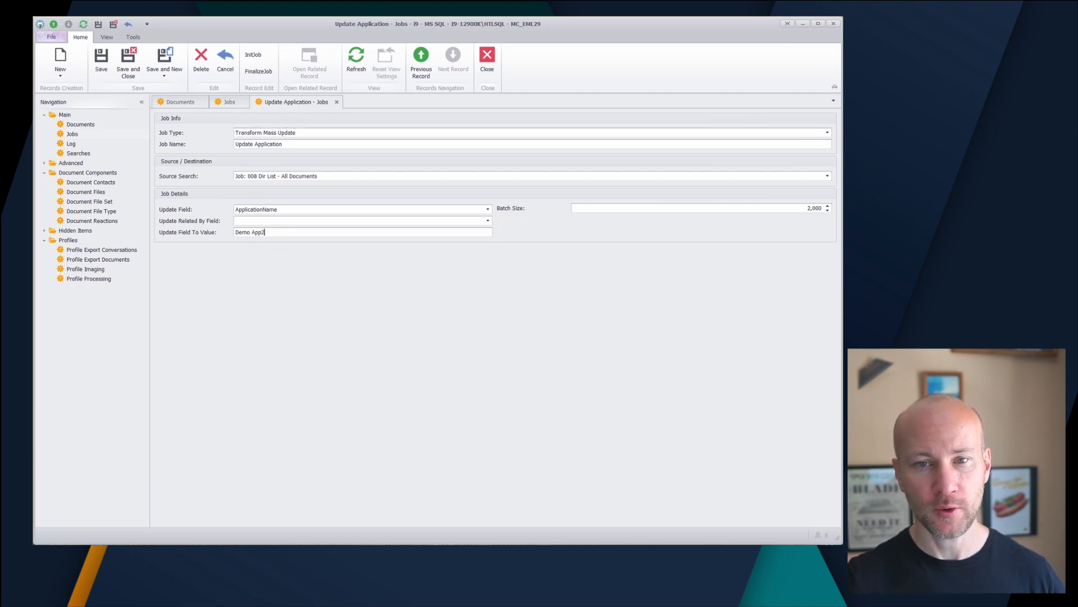
left_click(336, 102)
left_click(394, 307)
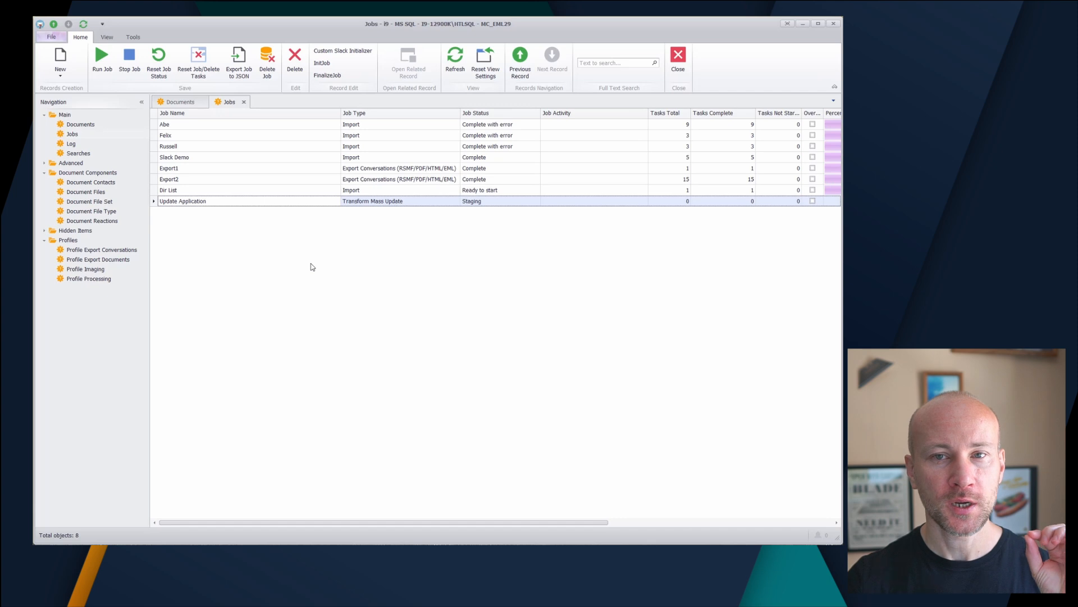
Initialise Update Application into 11 tasks with InitJob and open its details
left_click(321, 66)
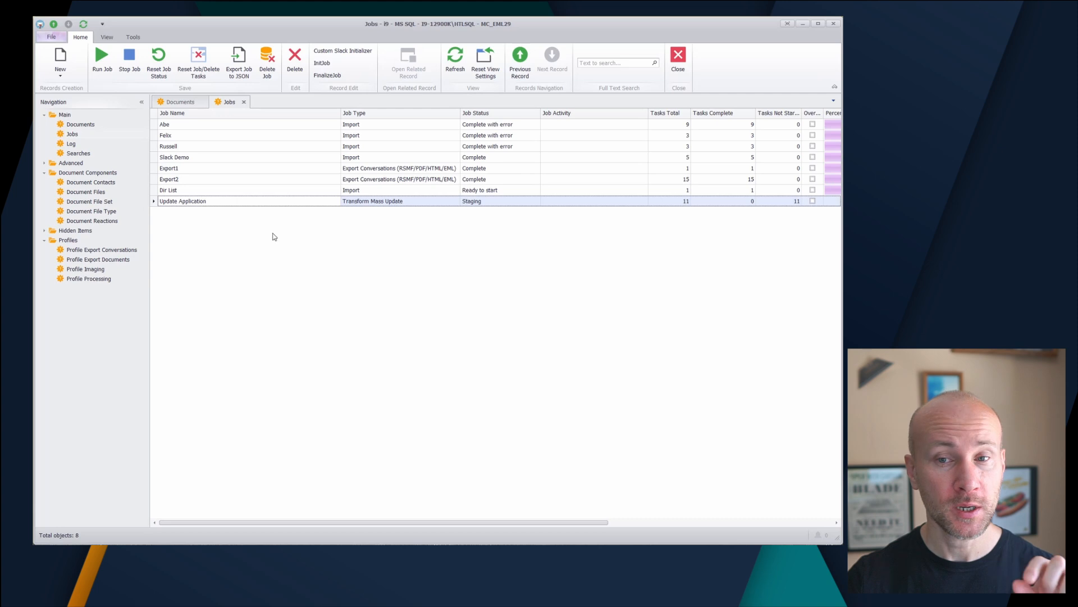
double_click(230, 204)
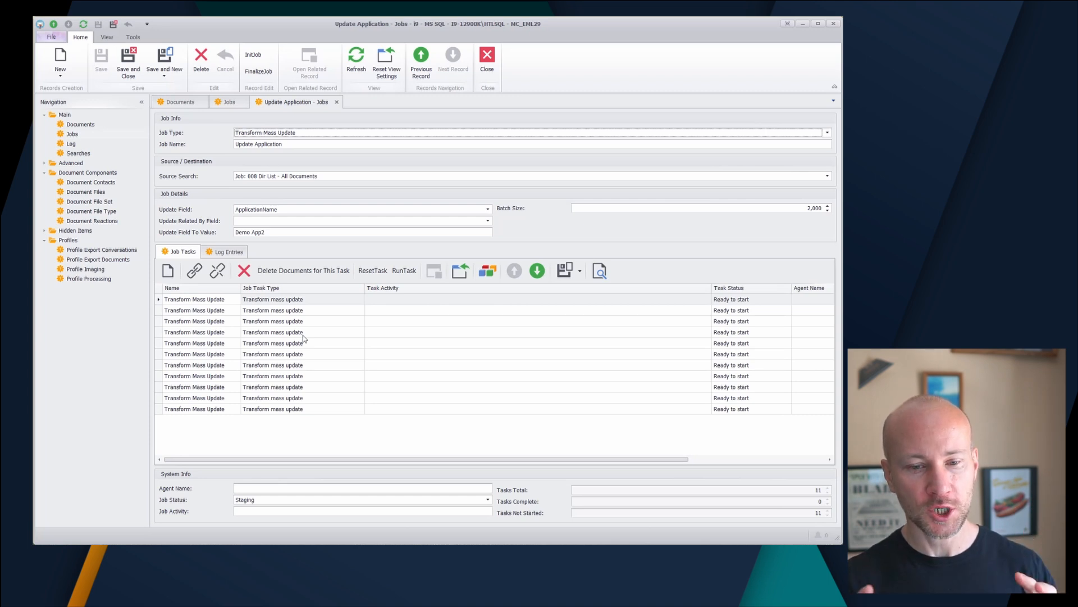
Inspect the first task, then narrow the Task Activity column so status, agent and Oid fit
double_click(306, 299)
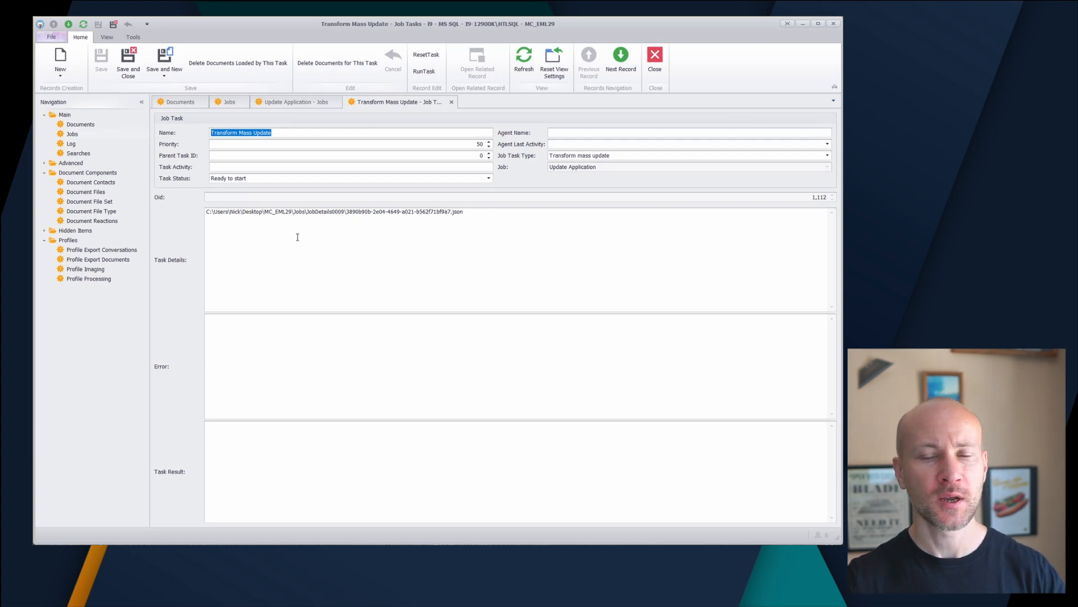
left_click(452, 102)
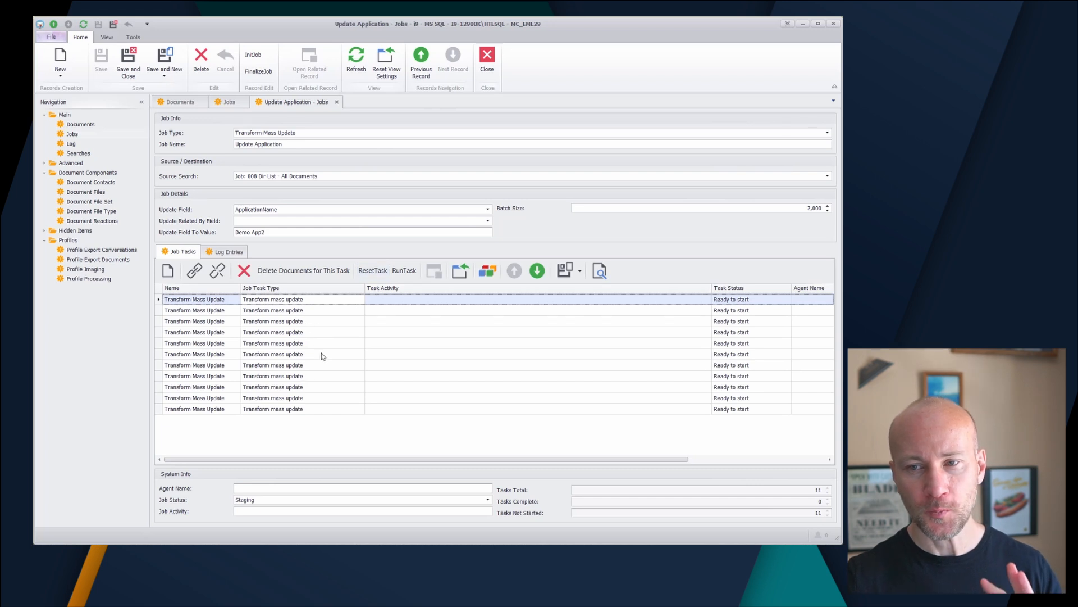
left_click(704, 460)
left_click_drag(729, 462, 484, 460)
left_click_drag(712, 288, 516, 288)
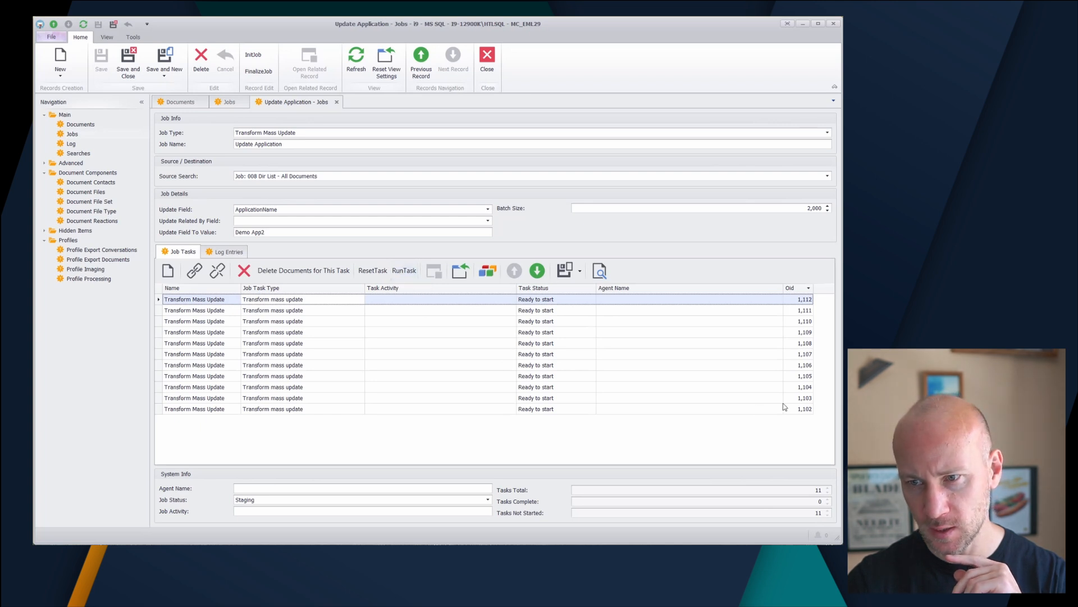
Run only task 1,102, then refresh the Documents list to see 'Demo App2' values
left_click(330, 410)
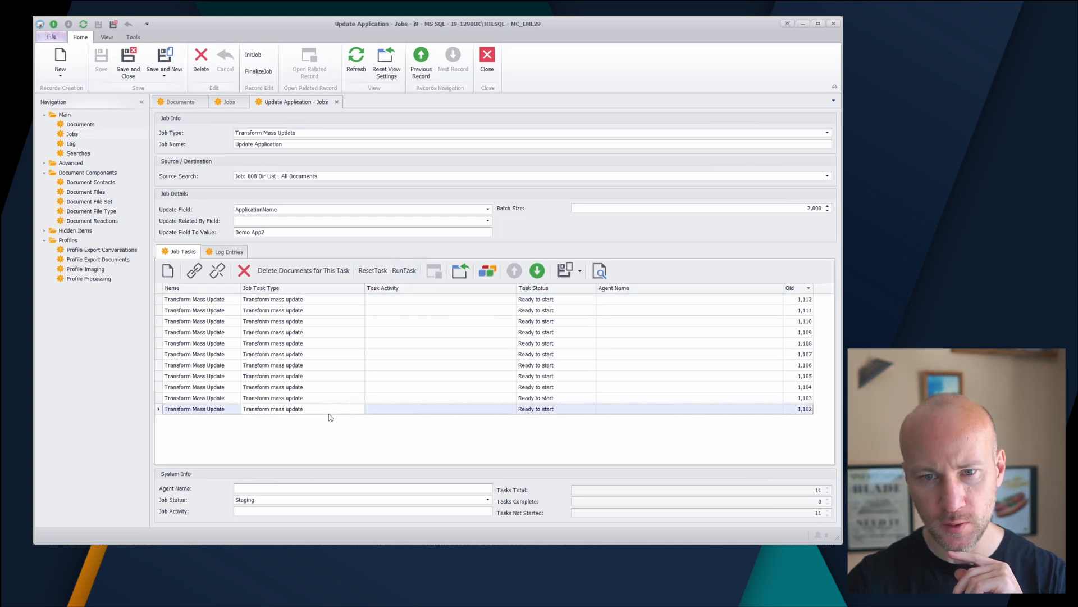
left_click(402, 272)
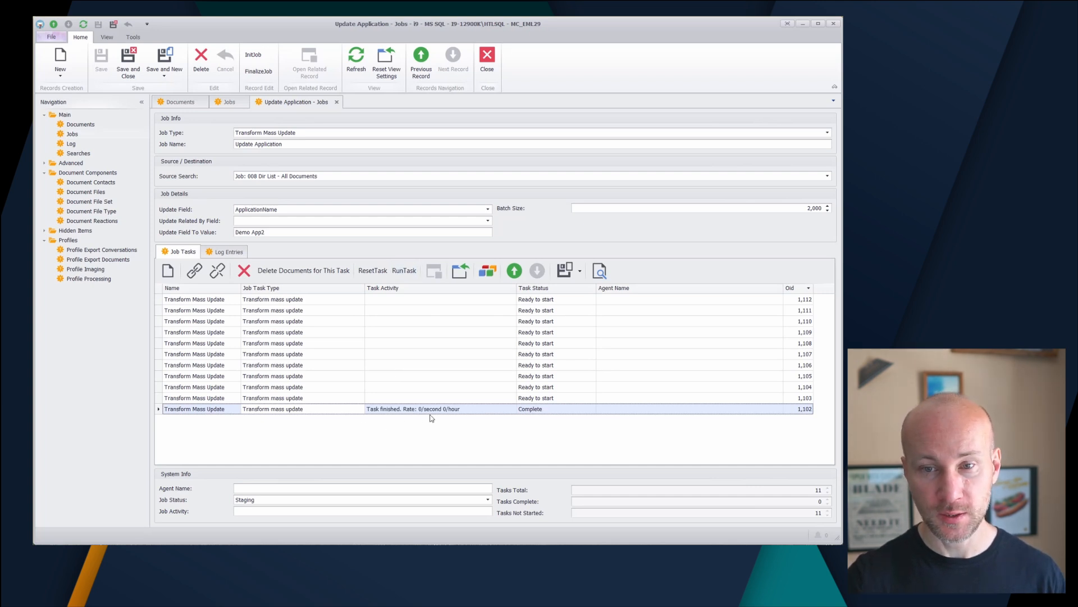
left_click(179, 101)
left_click(332, 61)
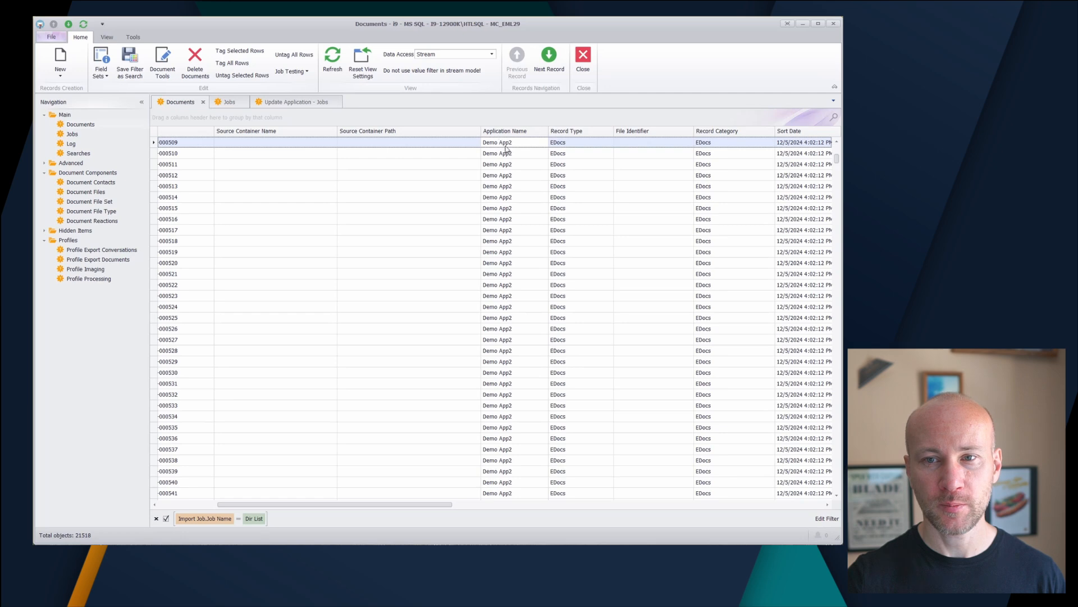
Find document 008015 still reading 'Demo App', then go back to the Update Application job
left_click_drag(839, 160, 837, 169)
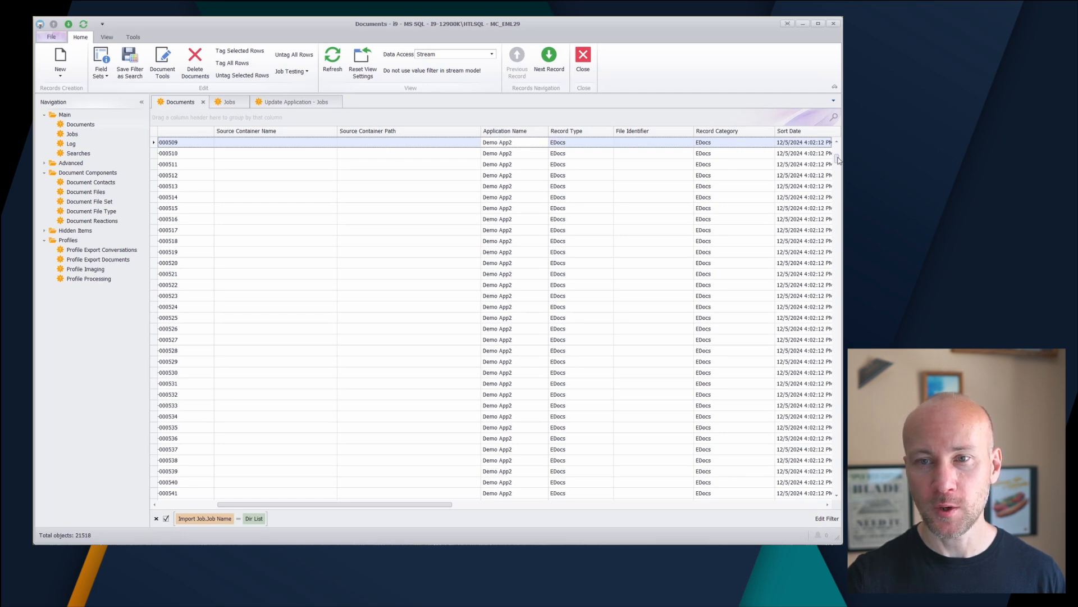
left_click_drag(837, 169, 835, 271)
left_click(534, 222)
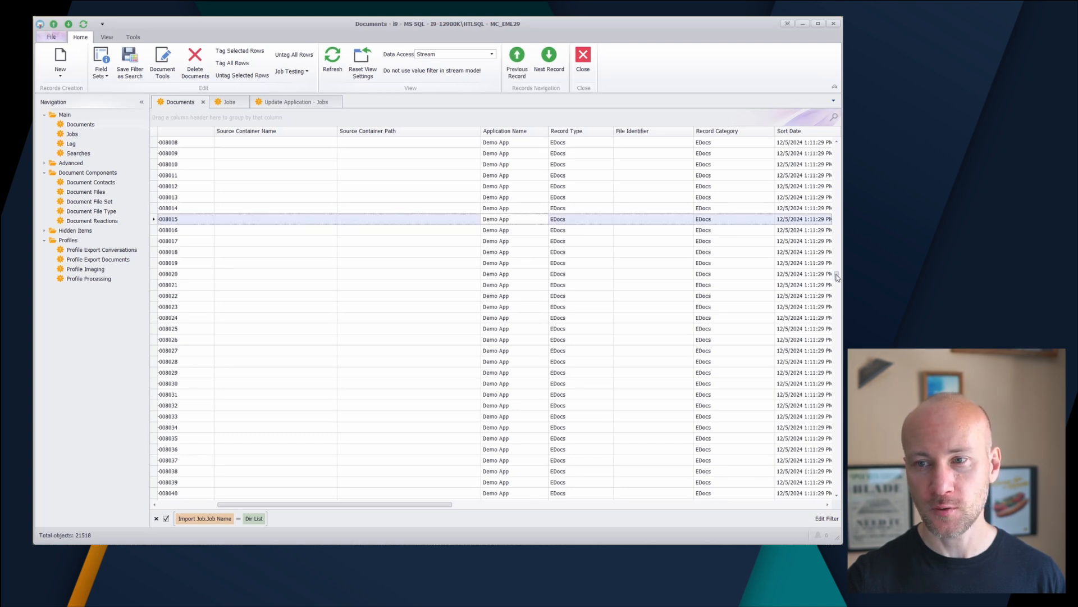
left_click_drag(836, 277, 822, 129)
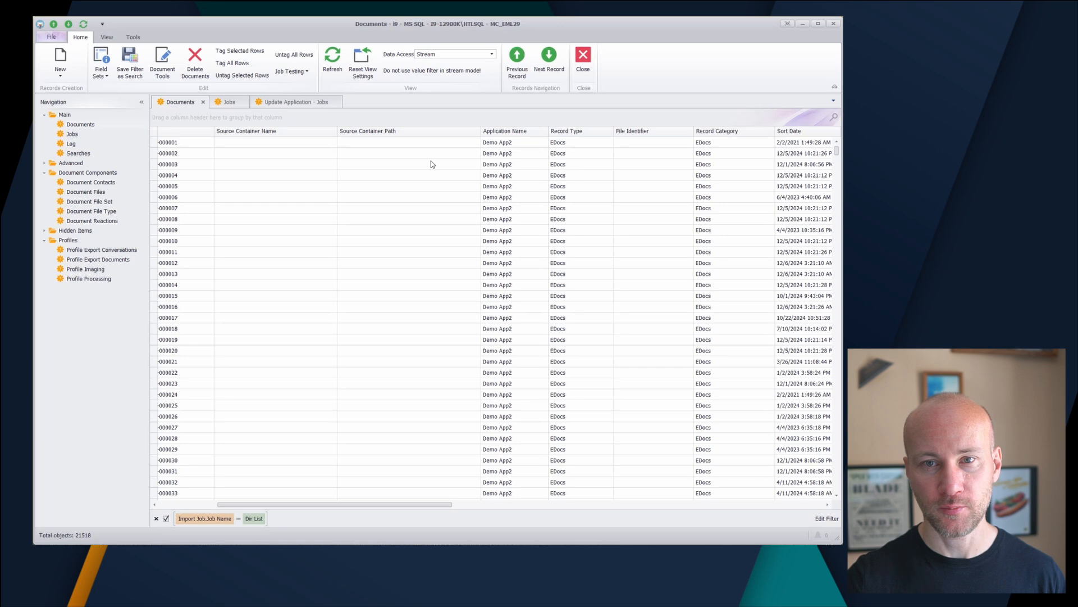
left_click(281, 103)
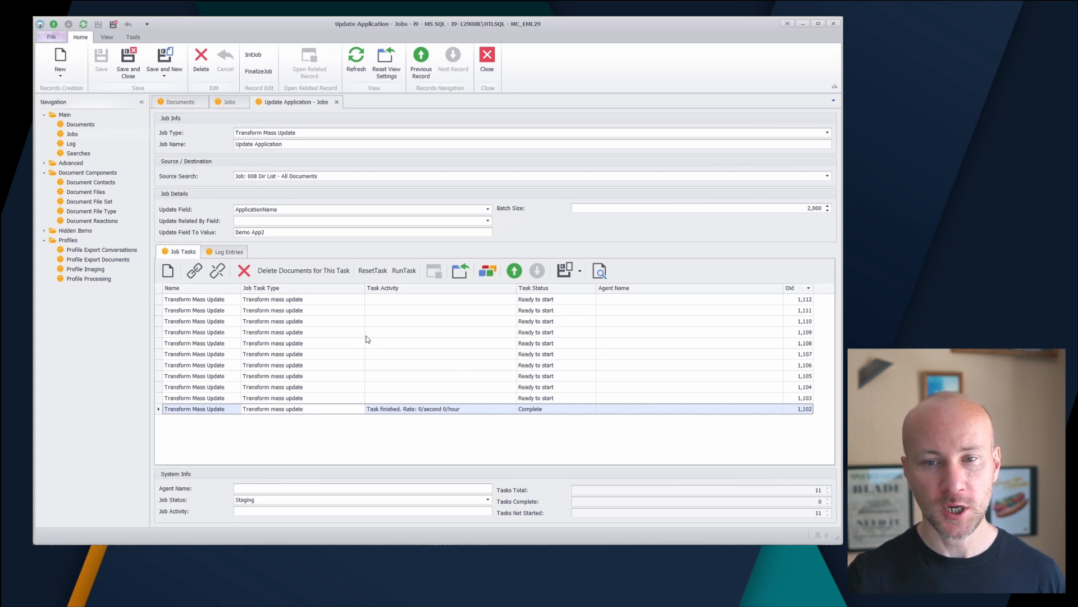
Run the whole Update Application job from the Jobs list, accepting the thread count
left_click(348, 367)
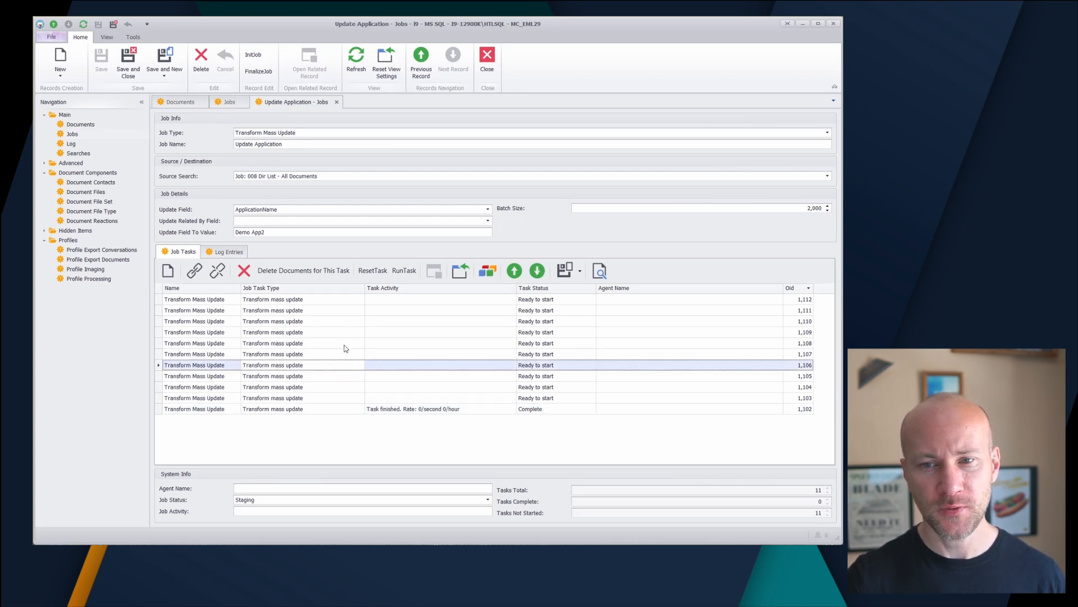
left_click(337, 102)
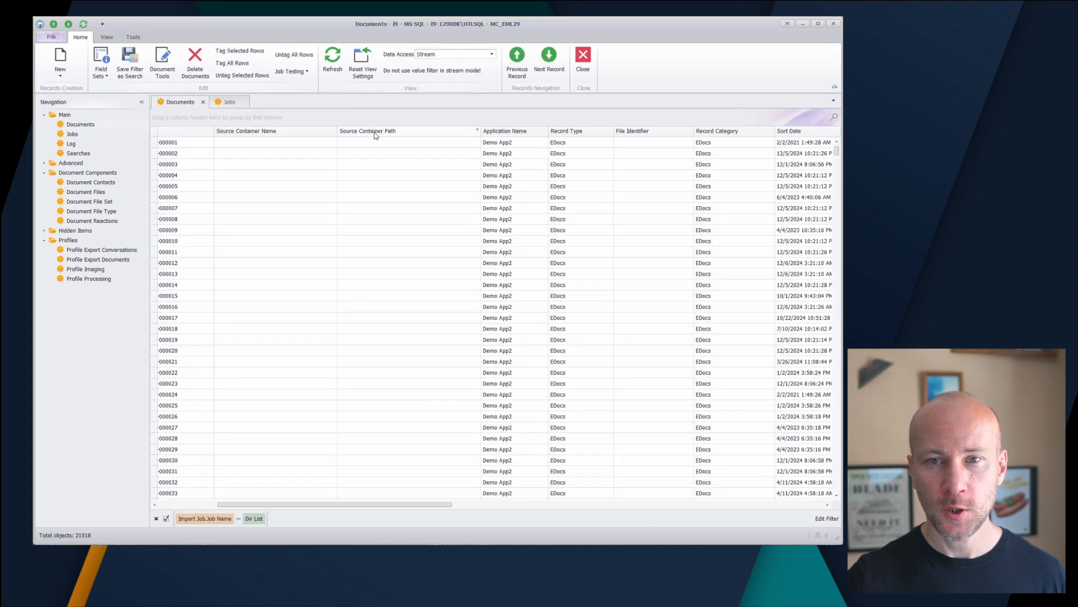
left_click(228, 103)
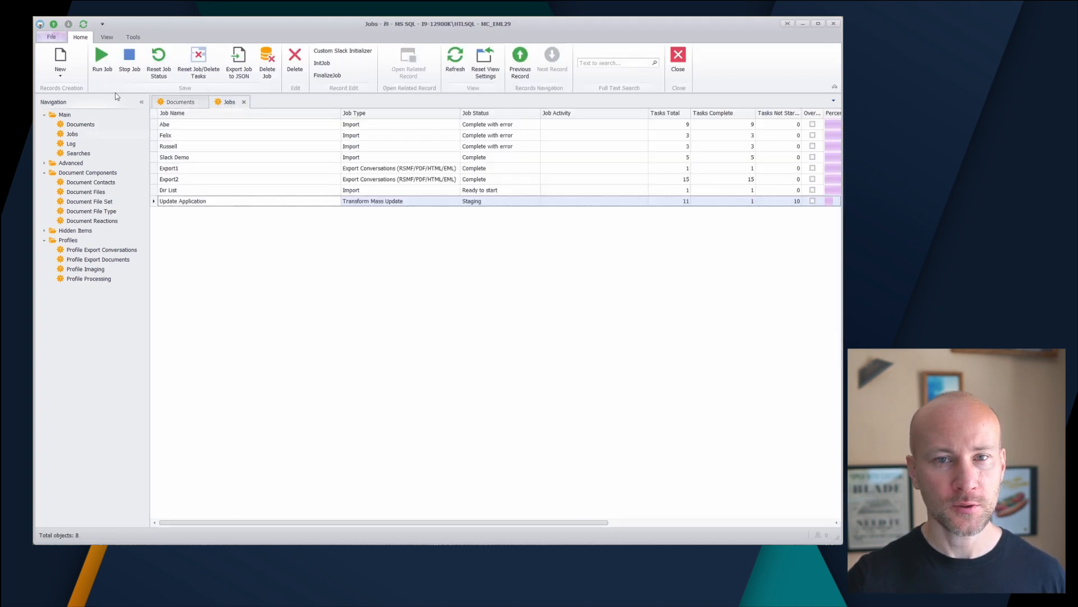
left_click(101, 61)
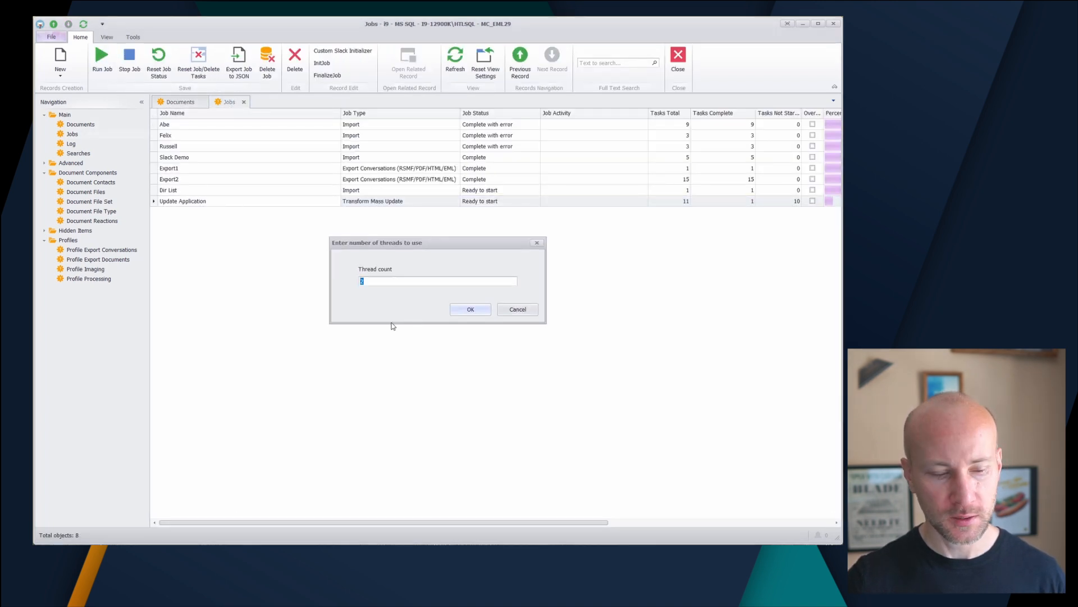
left_click(470, 309)
Refresh the Update Application job and narrow the columns to show 9% complete
double_click(298, 203)
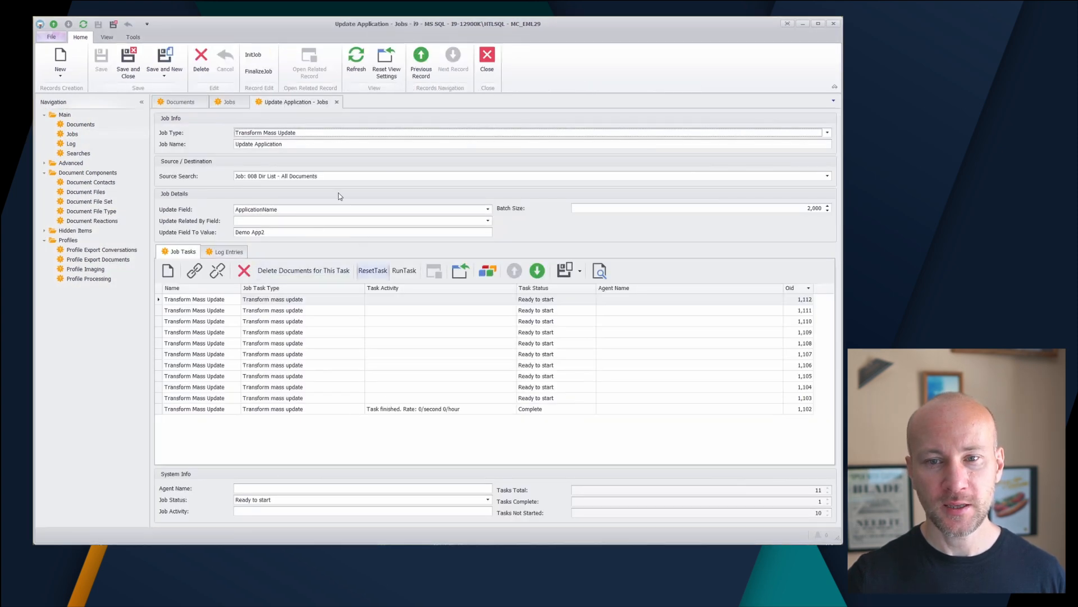
left_click(355, 62)
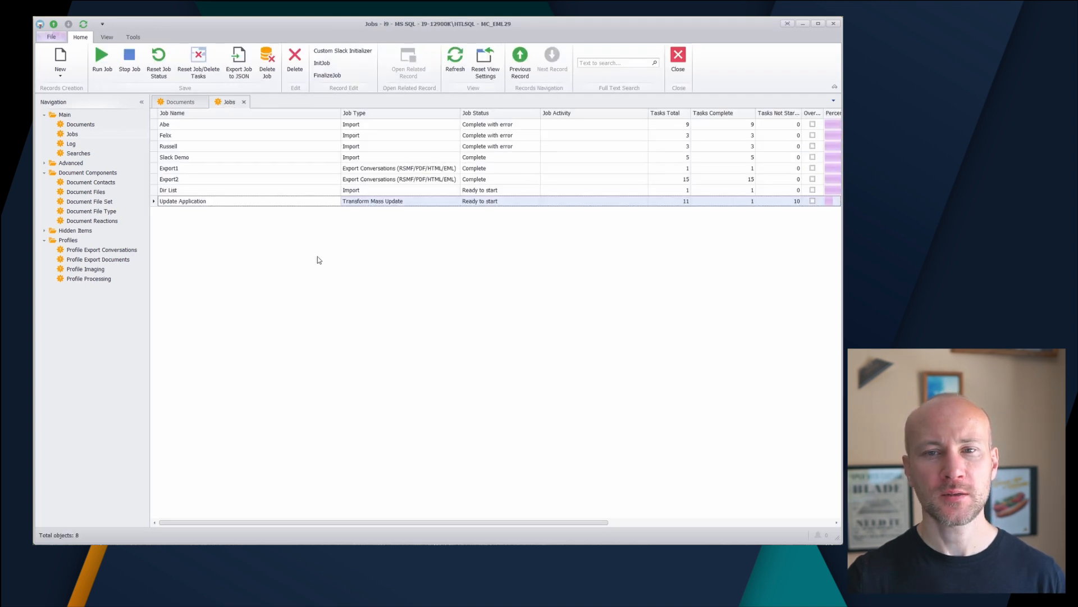
left_click_drag(340, 114, 266, 114)
left_click_drag(573, 121, 519, 120)
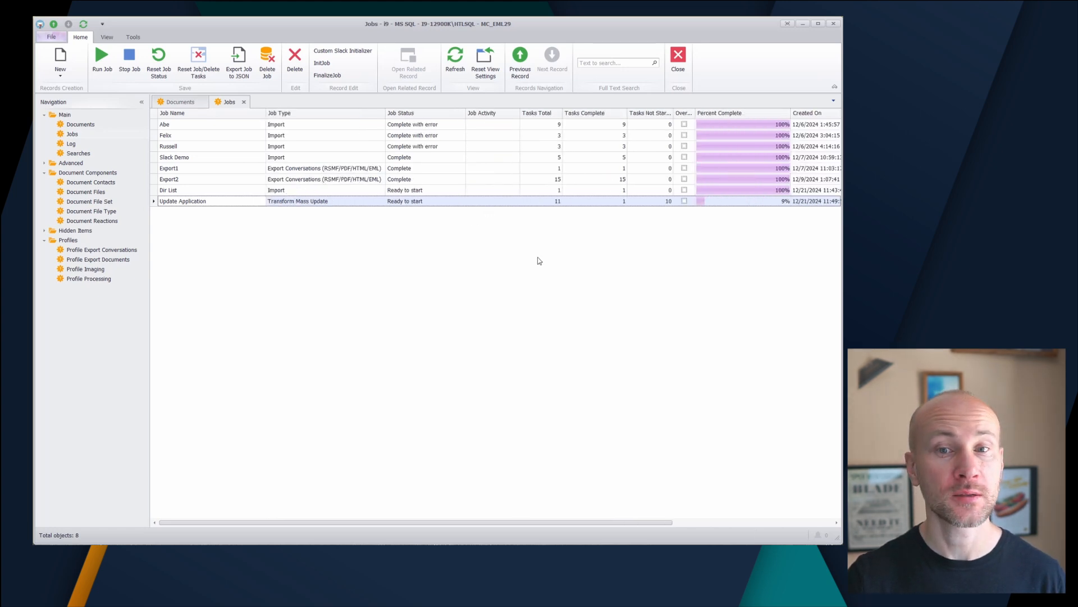